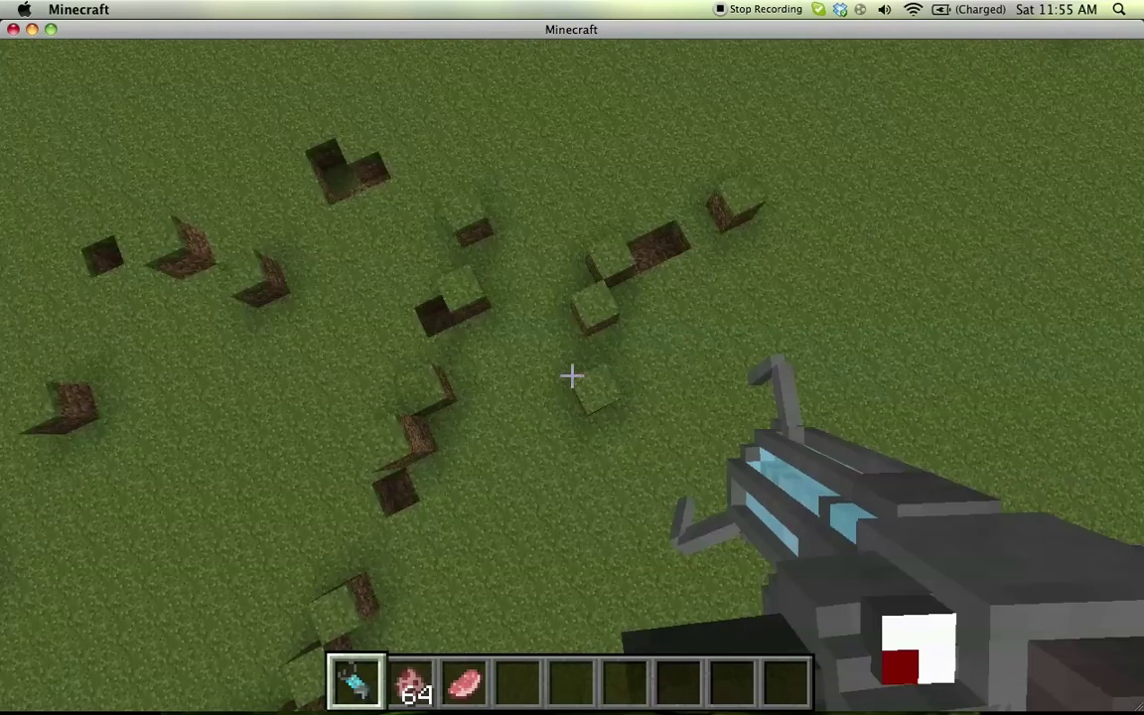
Step: Lift two grass blocks with the gravity gun and throw each one away
right_click(572, 374)
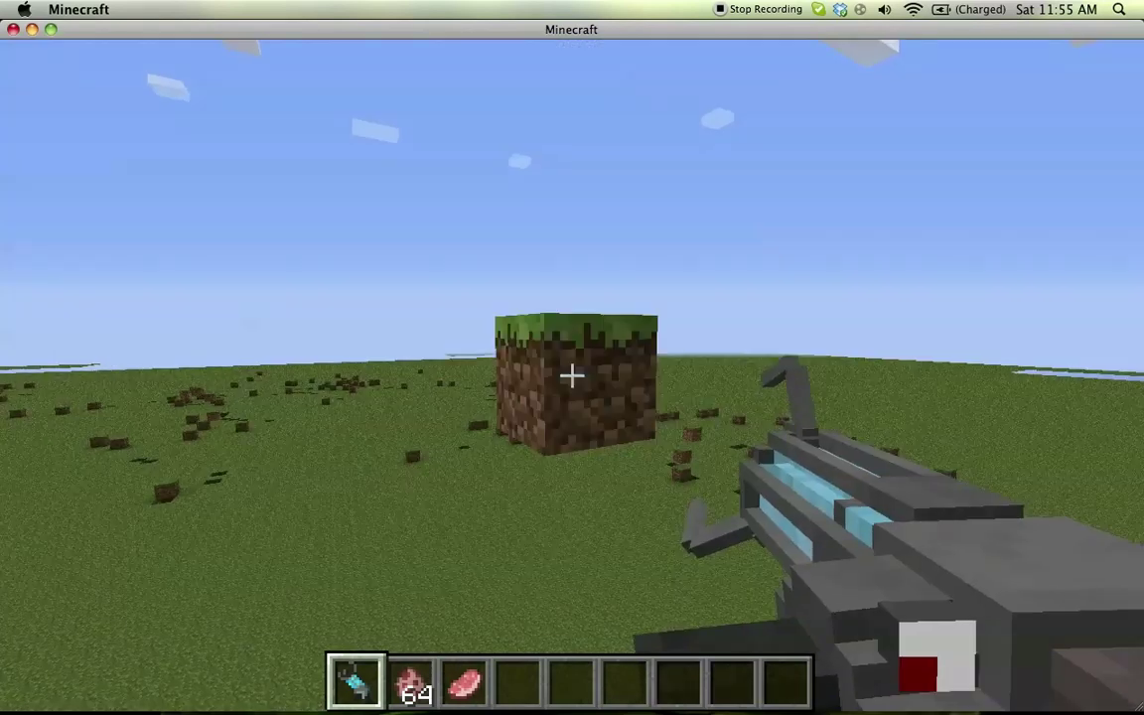
left_click(572, 375)
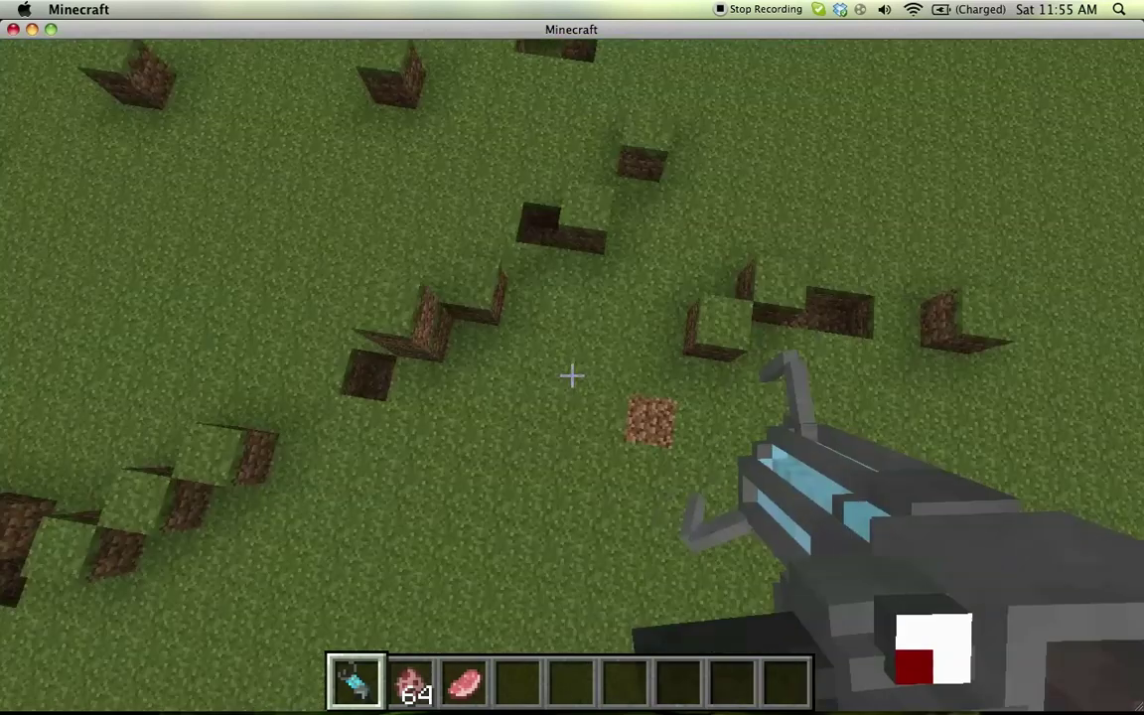
right_click(572, 374)
left_click(572, 374)
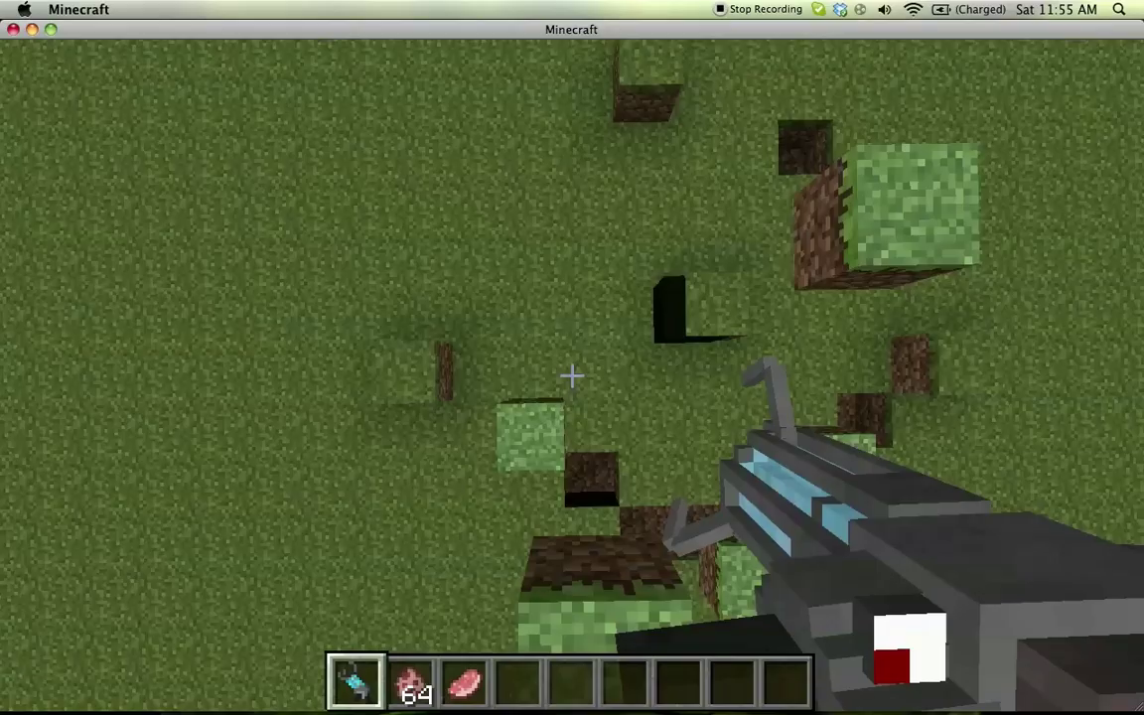
Step: Save and quit to the title screen, then exit Minecraft to the desktop
key("Escape")
left_click(552, 530)
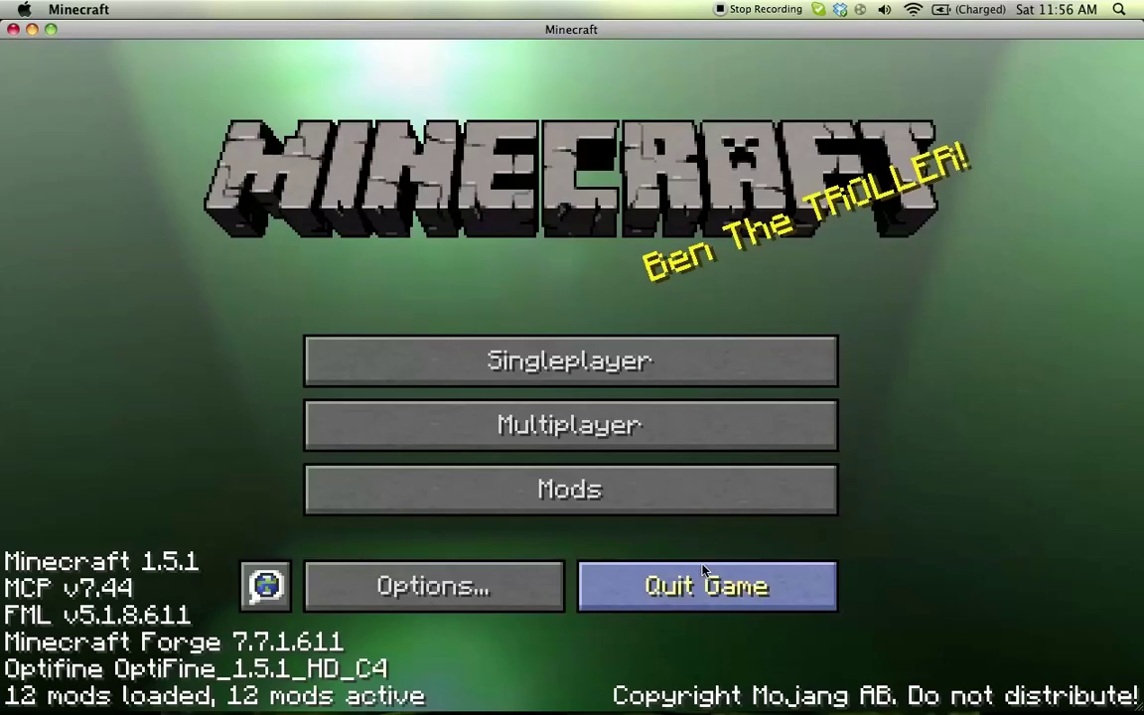
left_click(702, 576)
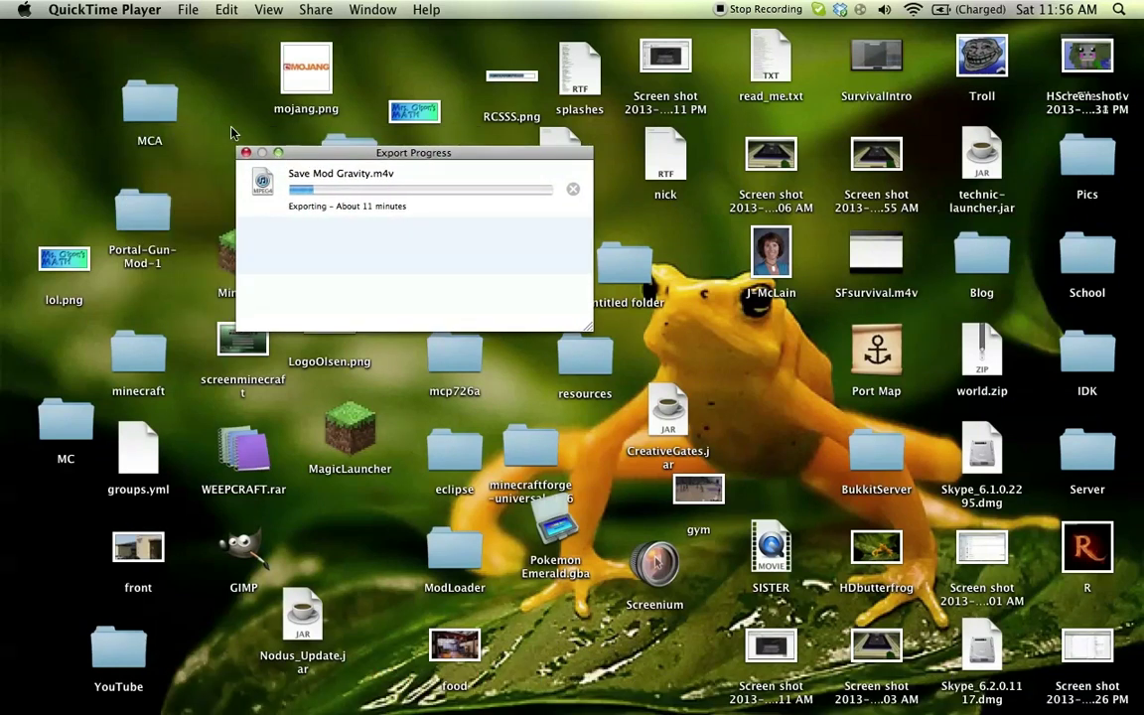
left_click(231, 132)
left_click(291, 156)
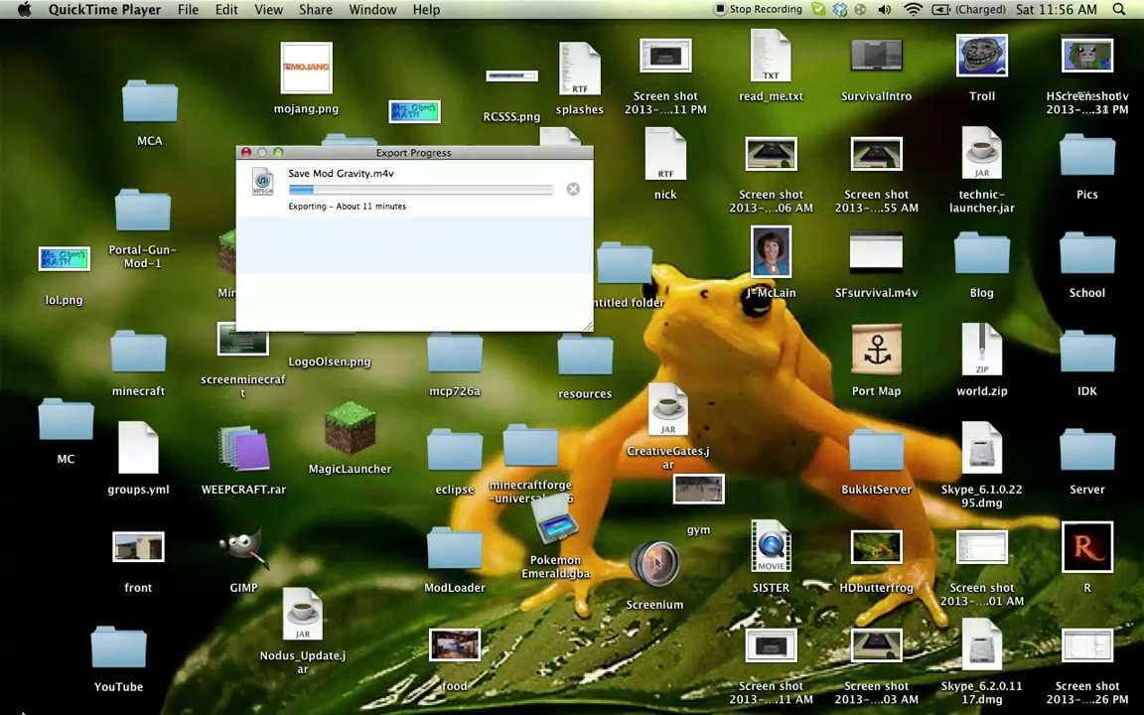
Step: Launch Safari, move its window to the upper left and make it slightly taller
mouse_move(116, 709)
left_click(116, 687)
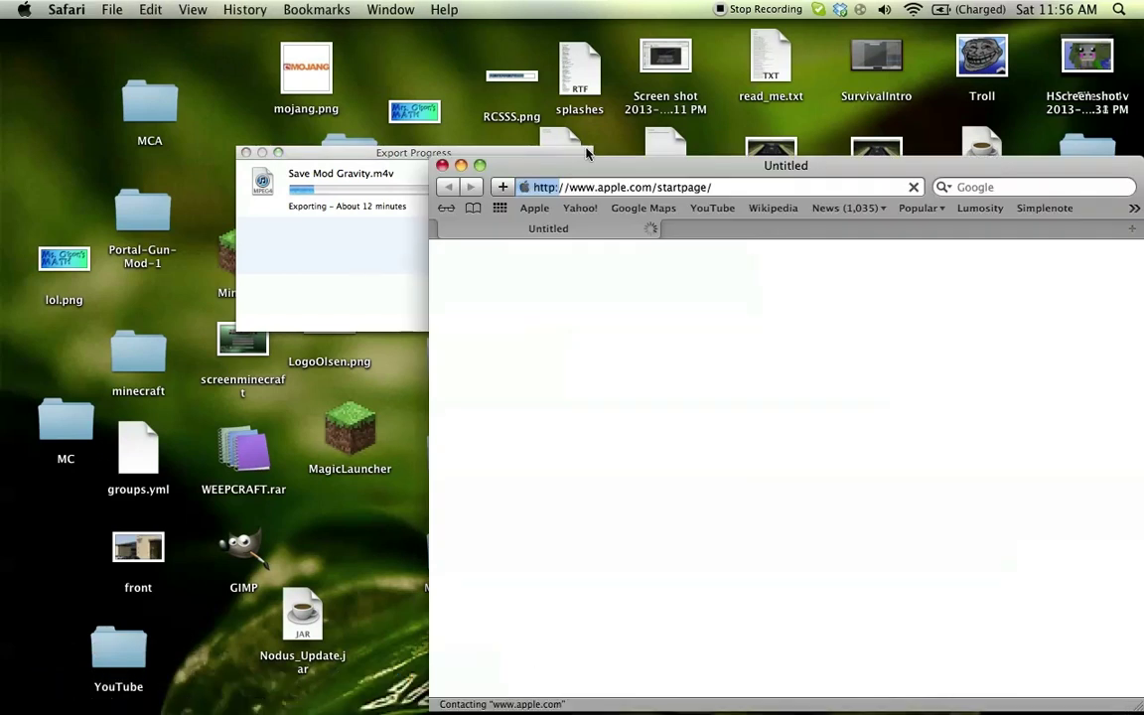
mouse_move(522, 163)
left_mouse_down()
mouse_move(145, 67)
mouse_move(86, 32)
left_mouse_up()
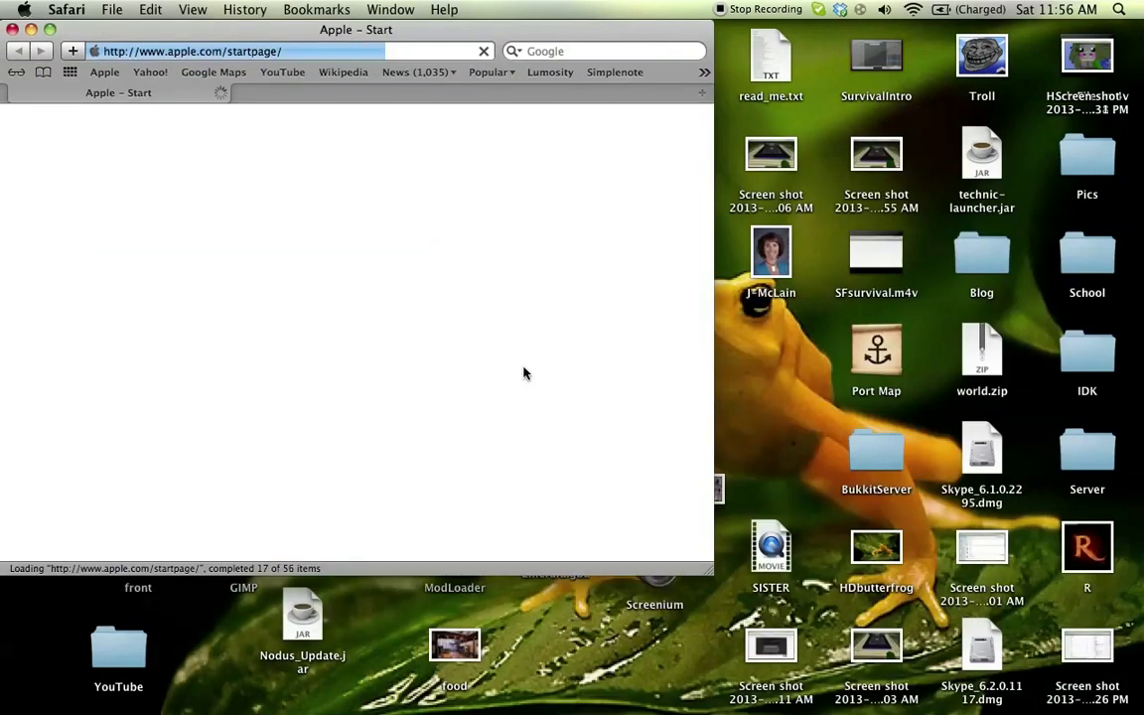
left_click_drag(713, 576, 1140, 711)
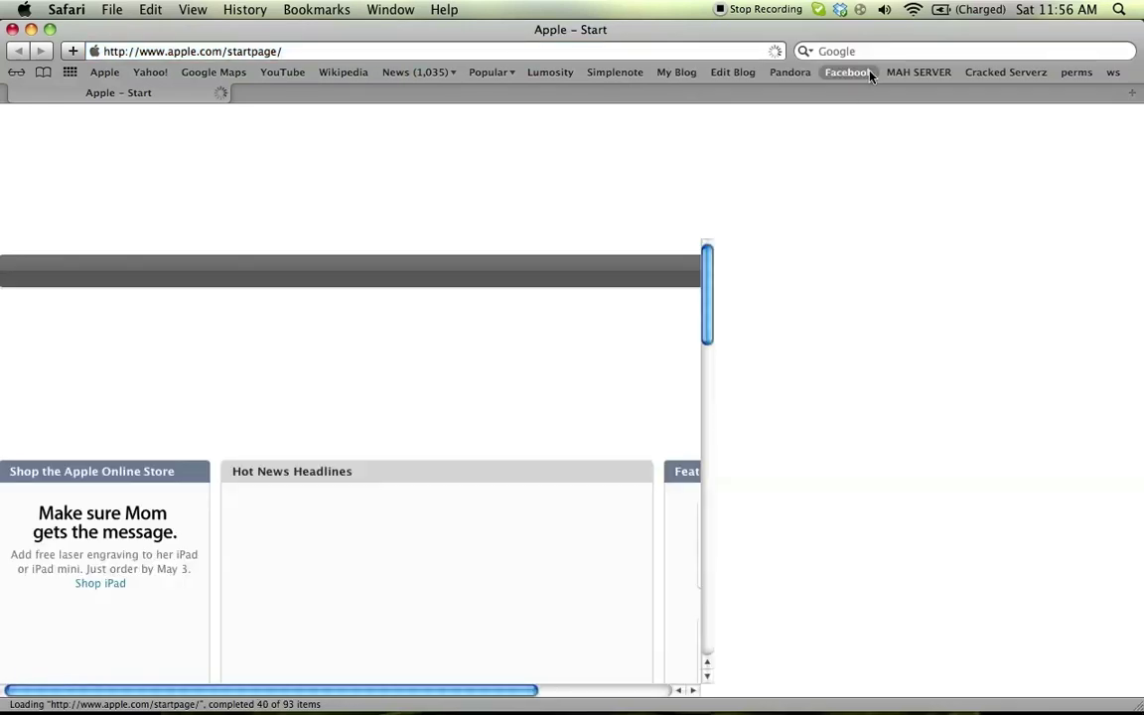
Step: Search Google for '9minecratf ichun util'
left_click(880, 52)
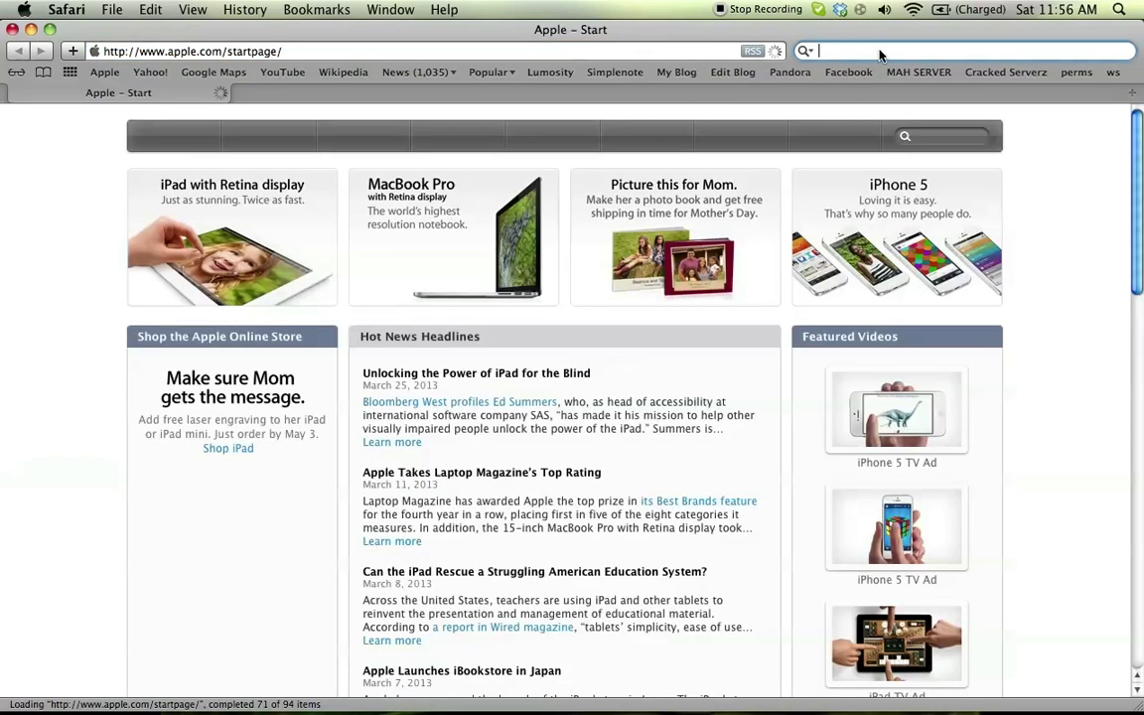
type("9mine")
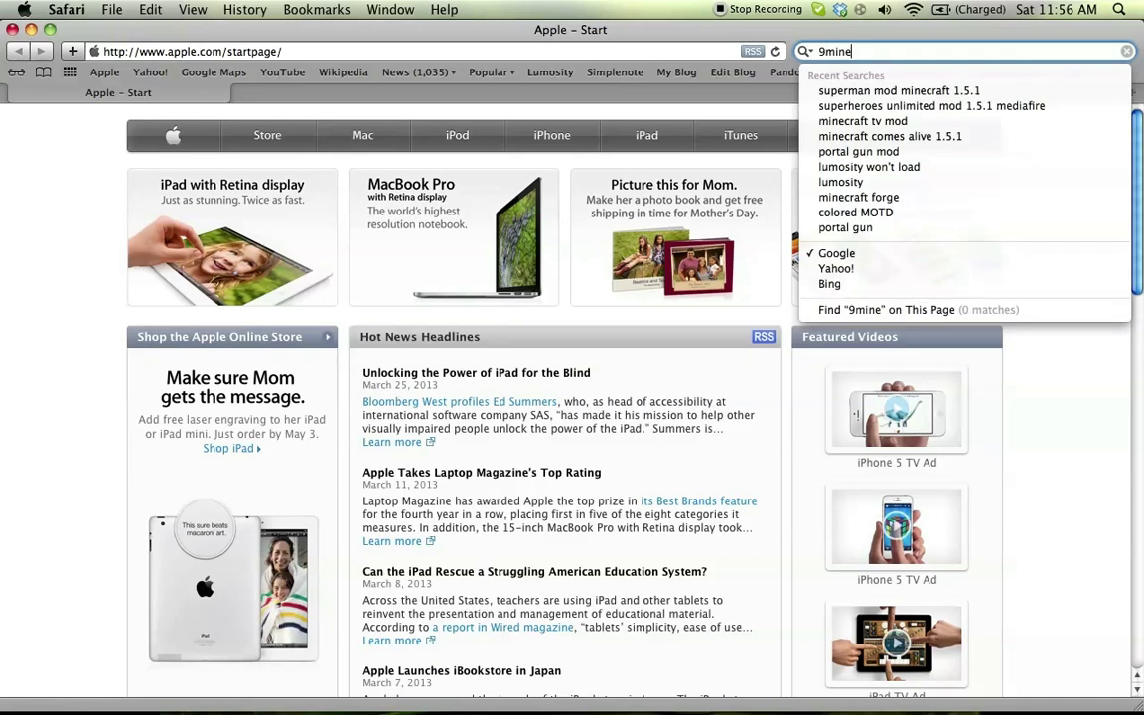
type("cratf ichun ")
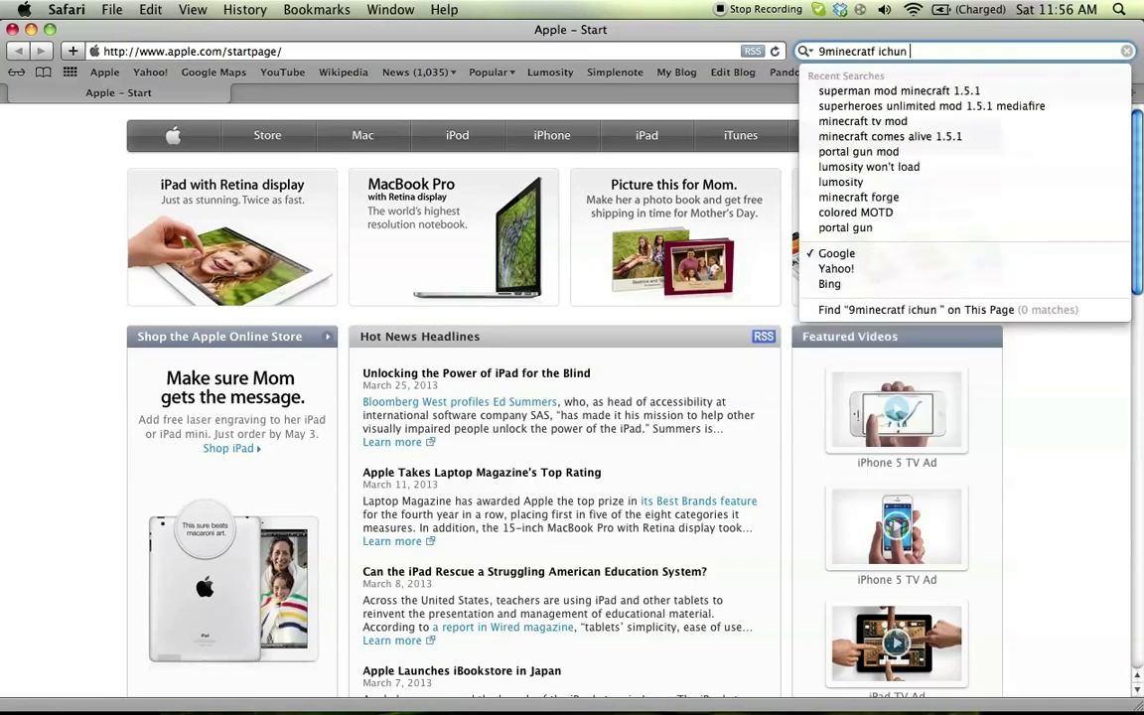
type("util")
key("Return")
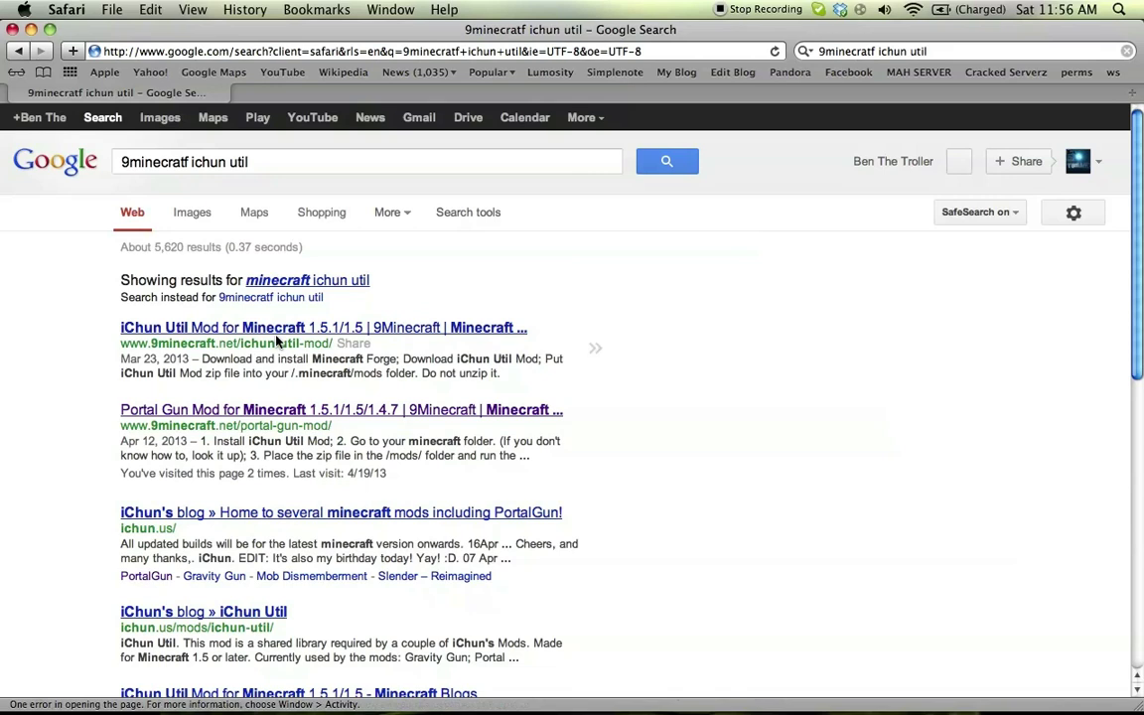
Step: Open the 9Minecraft iChun Util Mod result and scroll down to its Installation section
left_click(283, 331)
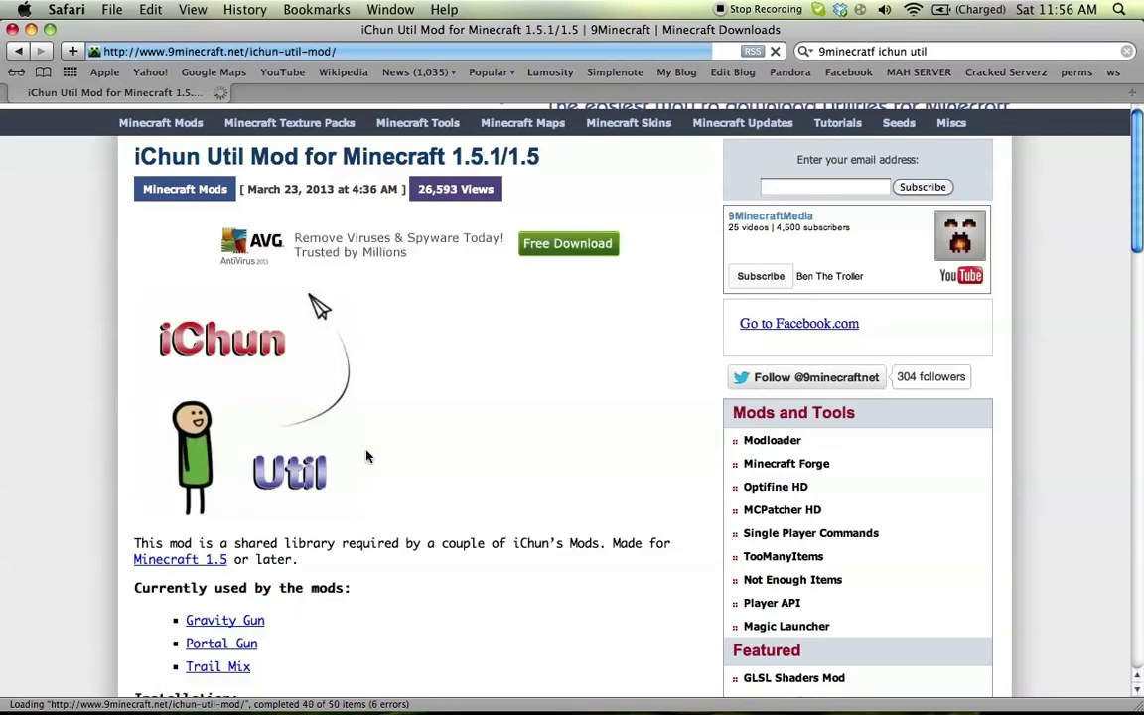
scroll(294, 417, "down", 3)
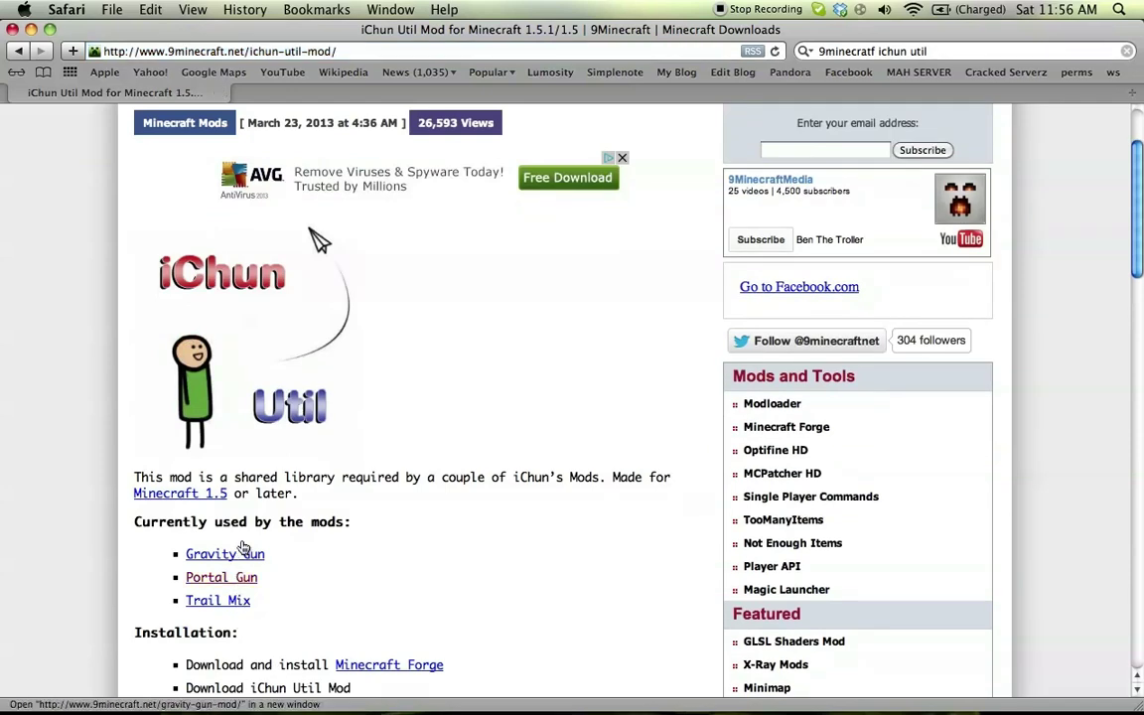
scroll(327, 511, "down", 5)
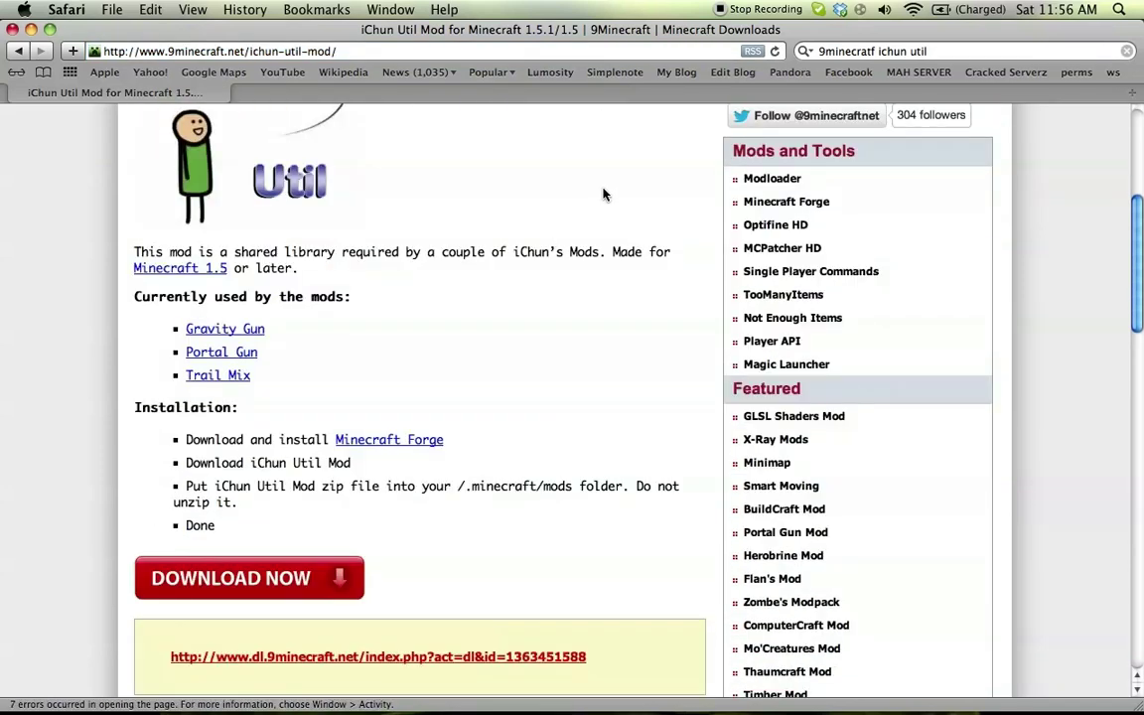
scroll(600, 195, "down", 4)
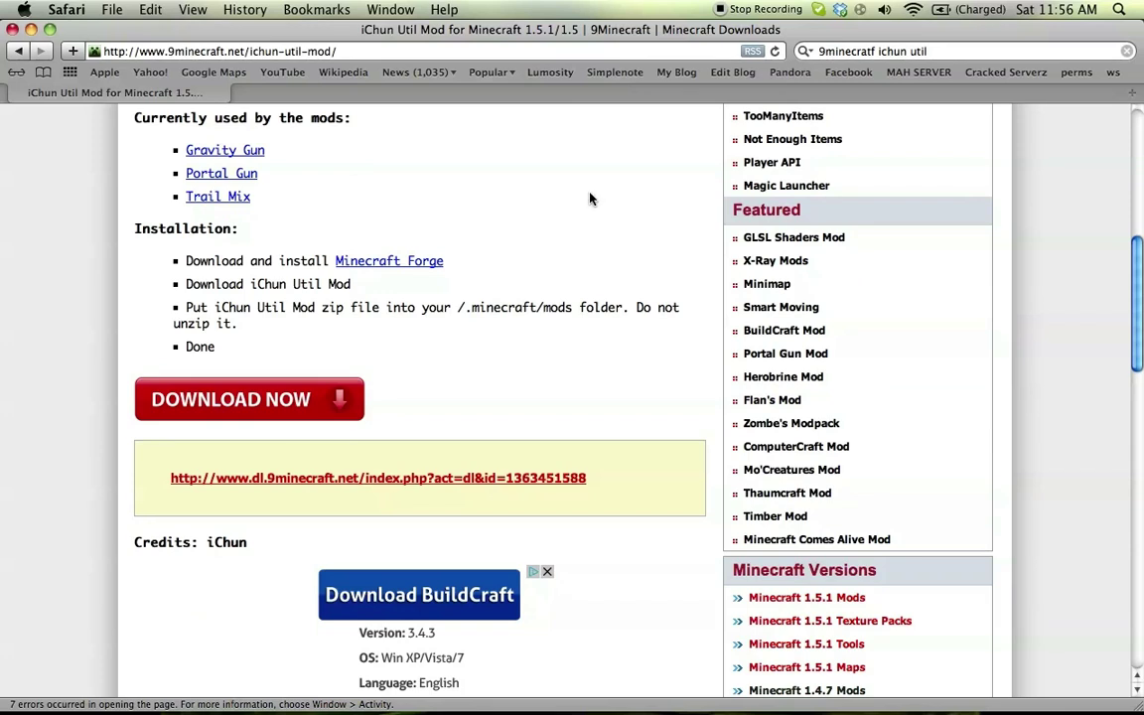
Step: Close the ad-filled download window and minimize Safari to reveal the desktop
scroll(591, 201, "up", 1)
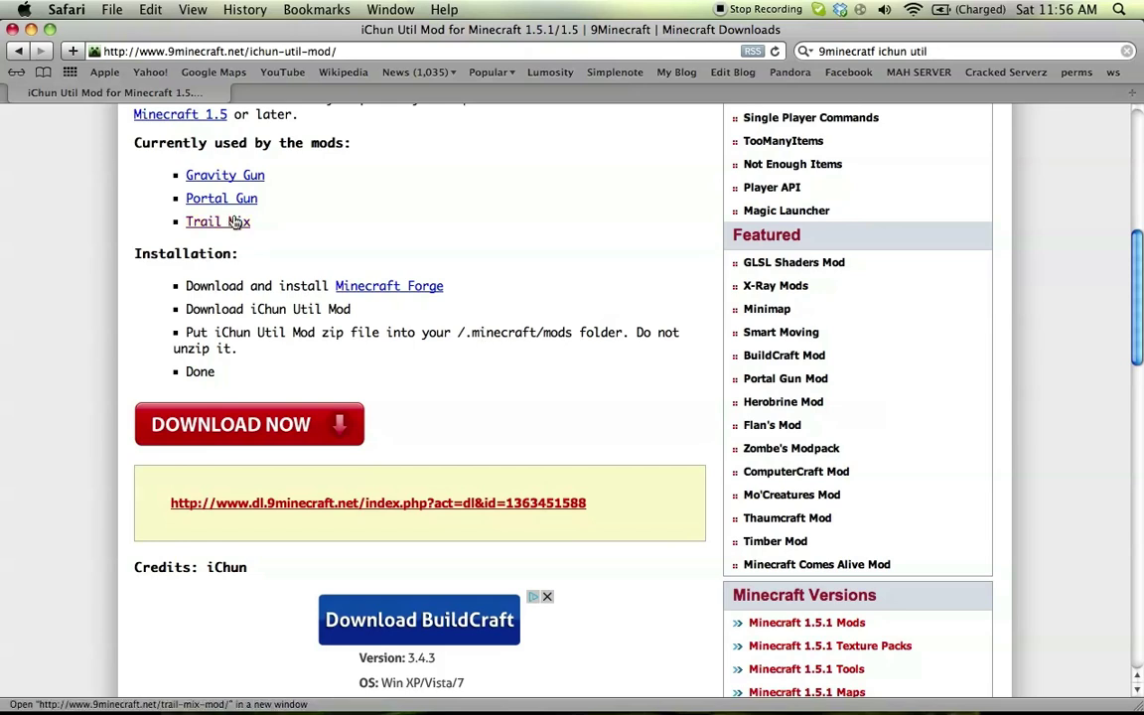
scroll(264, 187, "up", 1)
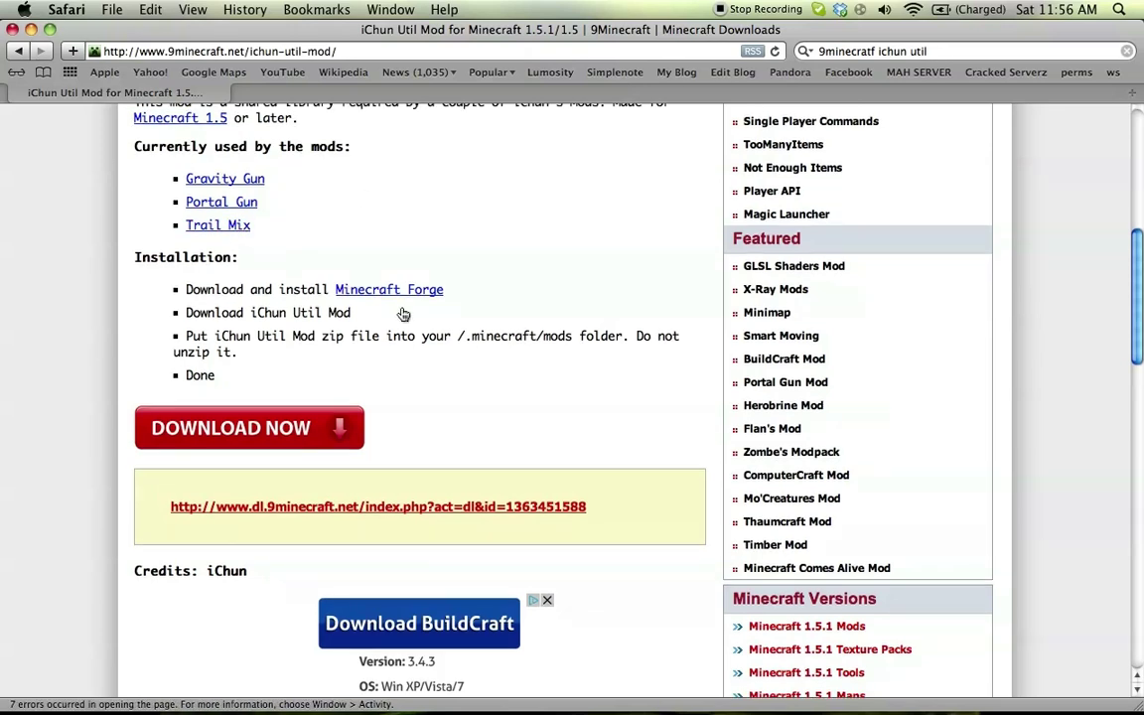
scroll(309, 461, "down", 3)
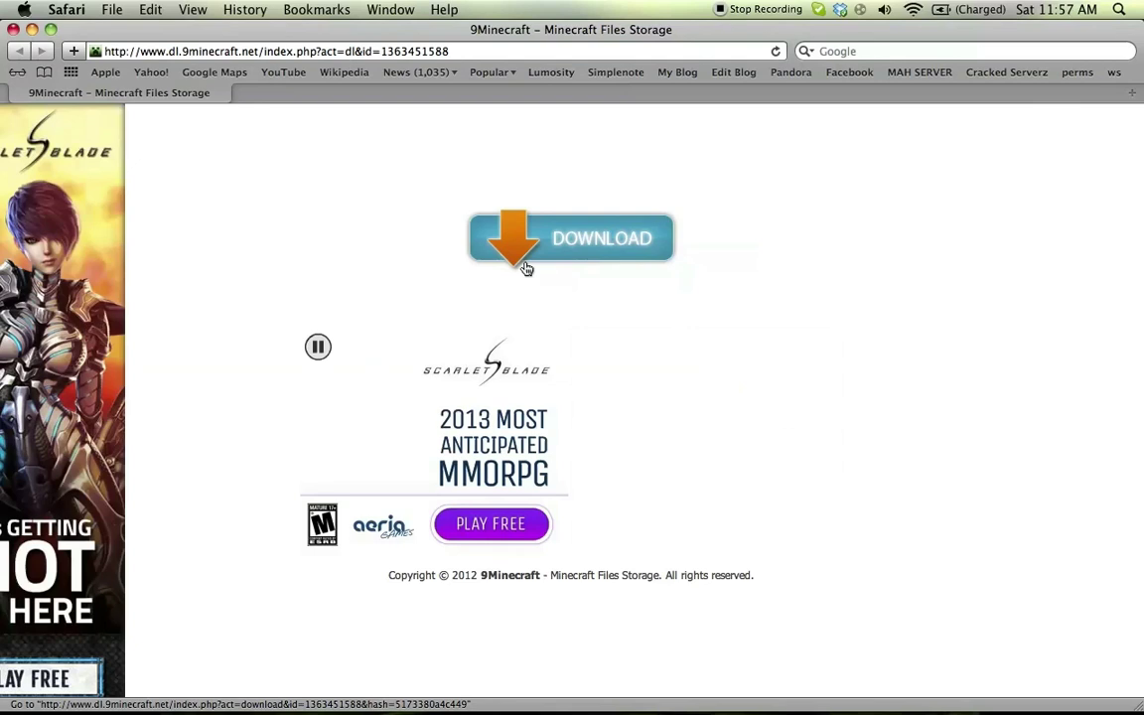
left_click(12, 29)
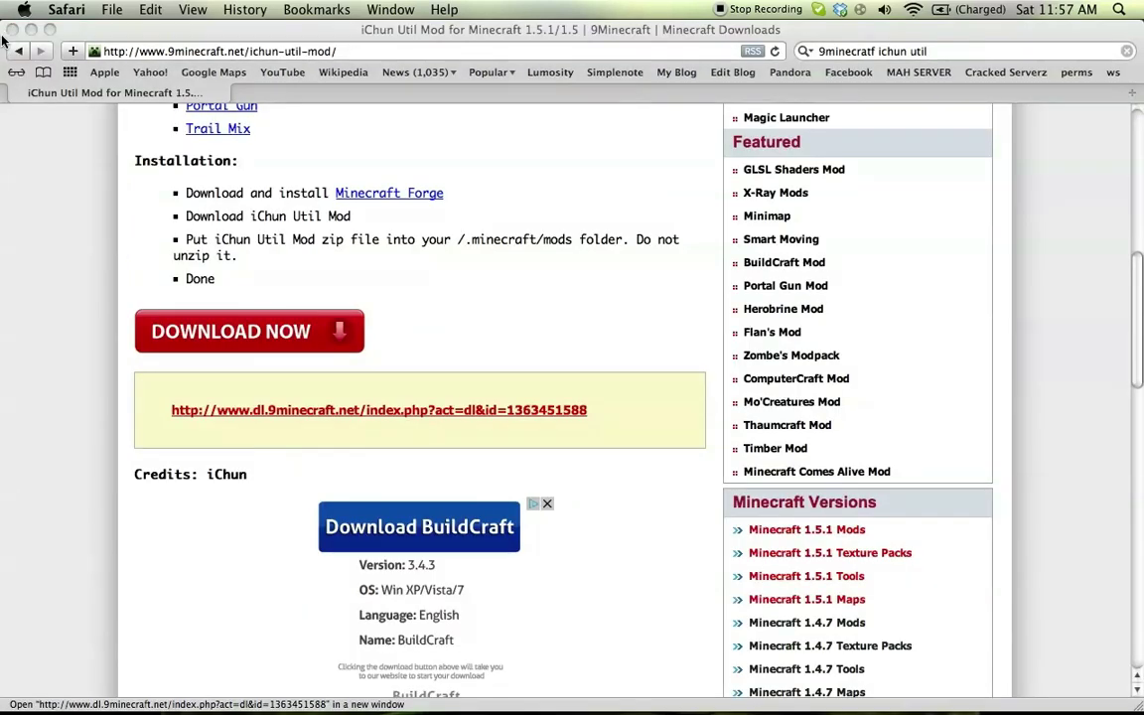
left_click(31, 29)
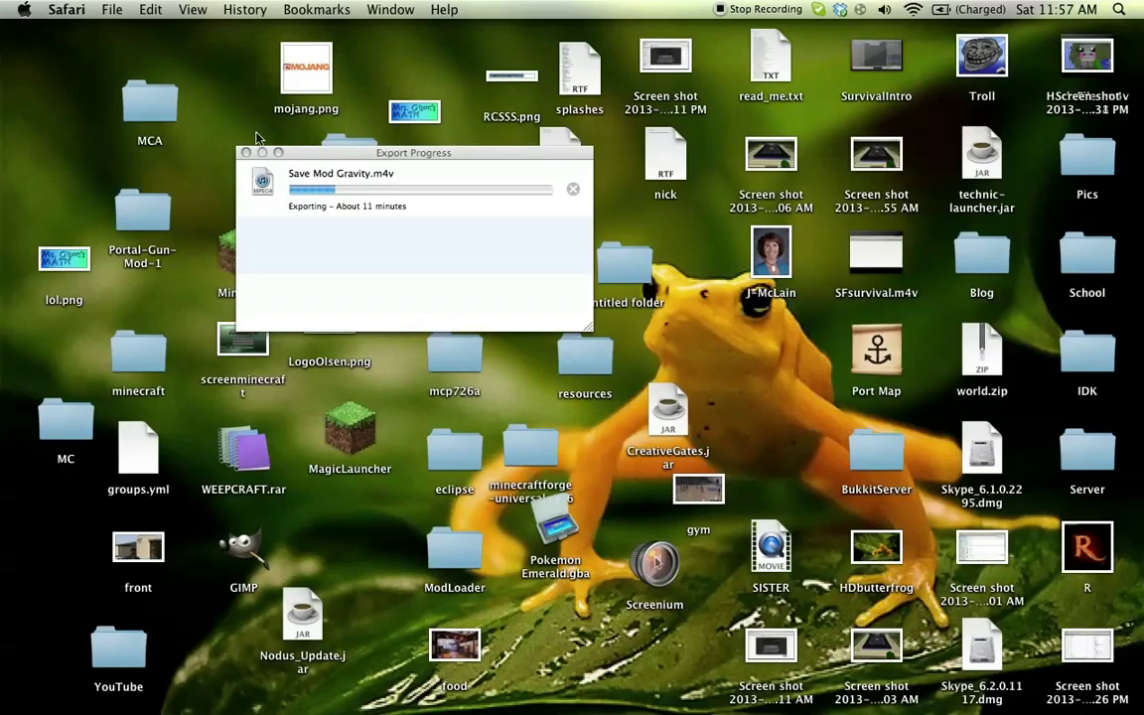
Step: In a Finder window, go through Library and Application Support into the minecraft folder
left_click(44, 698)
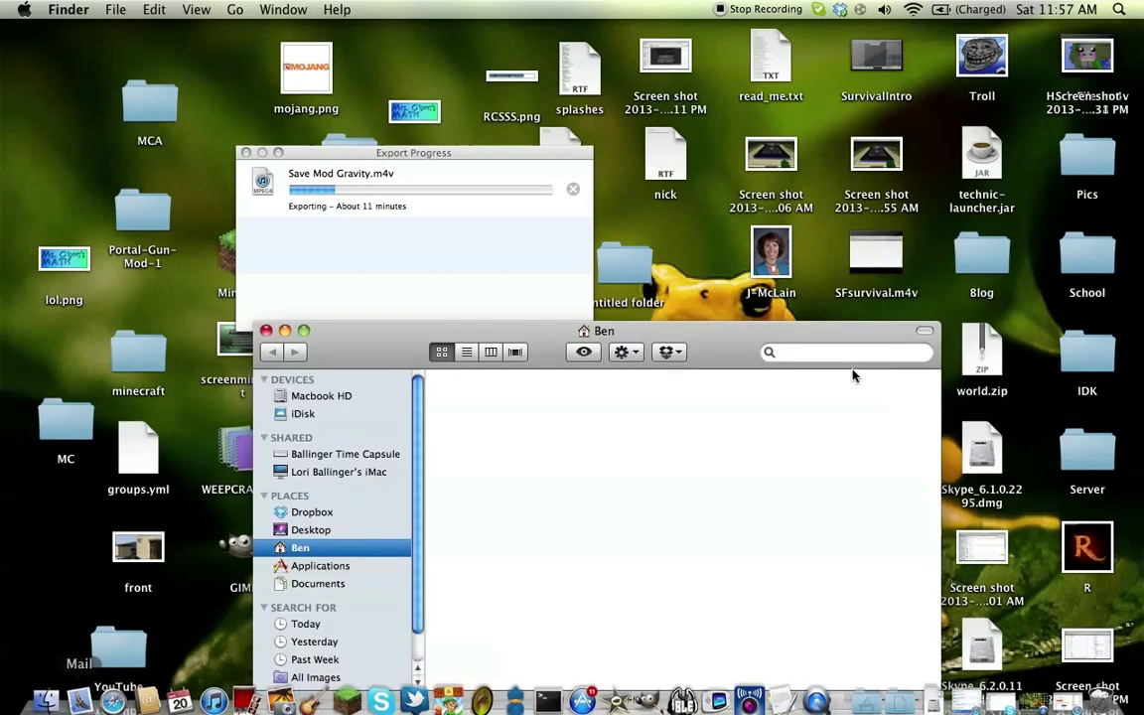
mouse_move(852, 363)
left_mouse_down()
mouse_move(849, 321)
mouse_move(798, 246)
left_mouse_up()
left_click(789, 311)
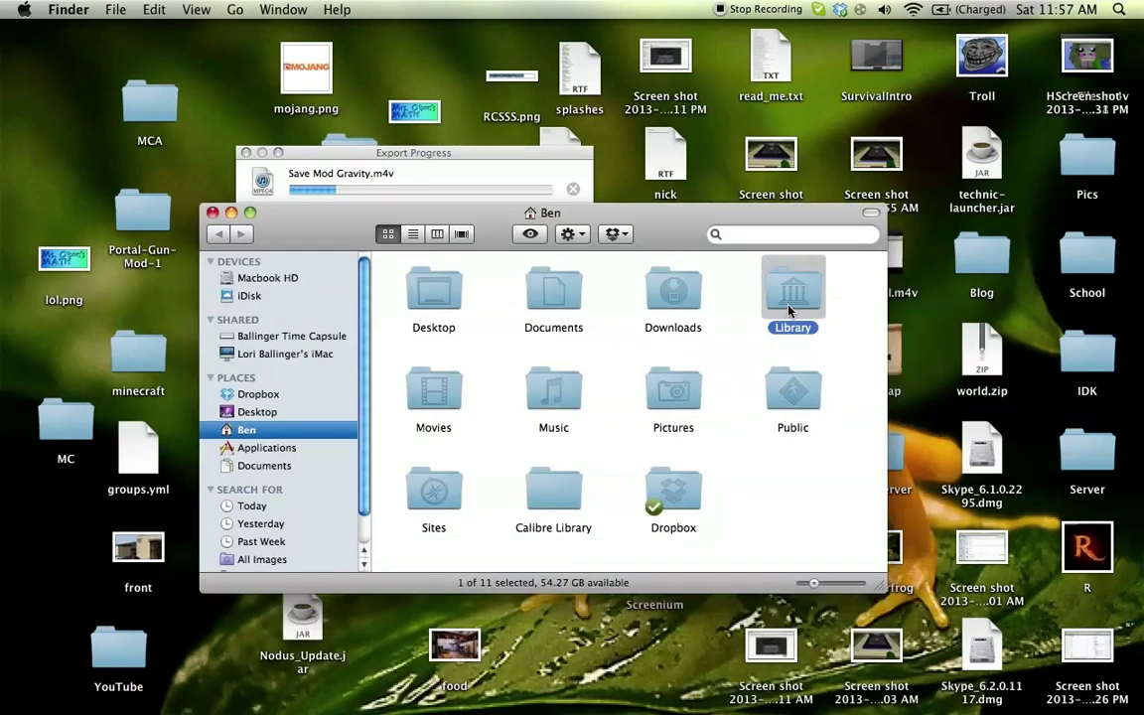
double_click(789, 311)
double_click(577, 301)
scroll(830, 493, "down", 5)
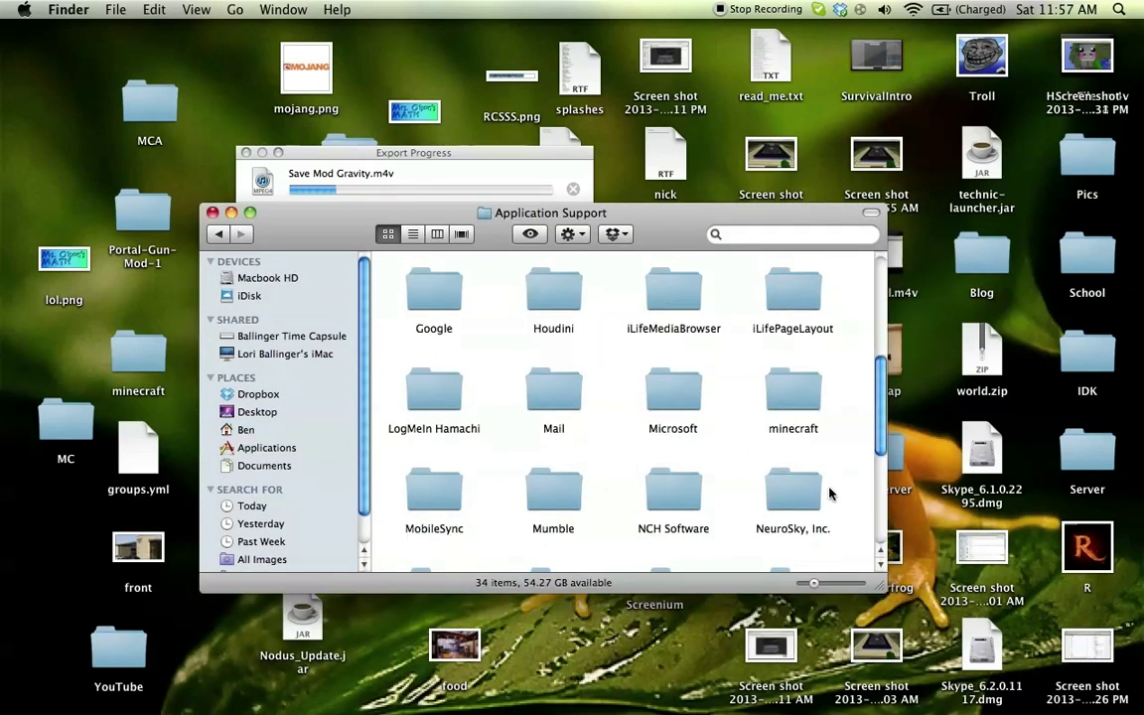
left_click(796, 388)
double_click(796, 388)
Step: Open the mods folder, look inside iChun-Util-Mod-1, then return to mods
scroll(613, 506, "down", 3)
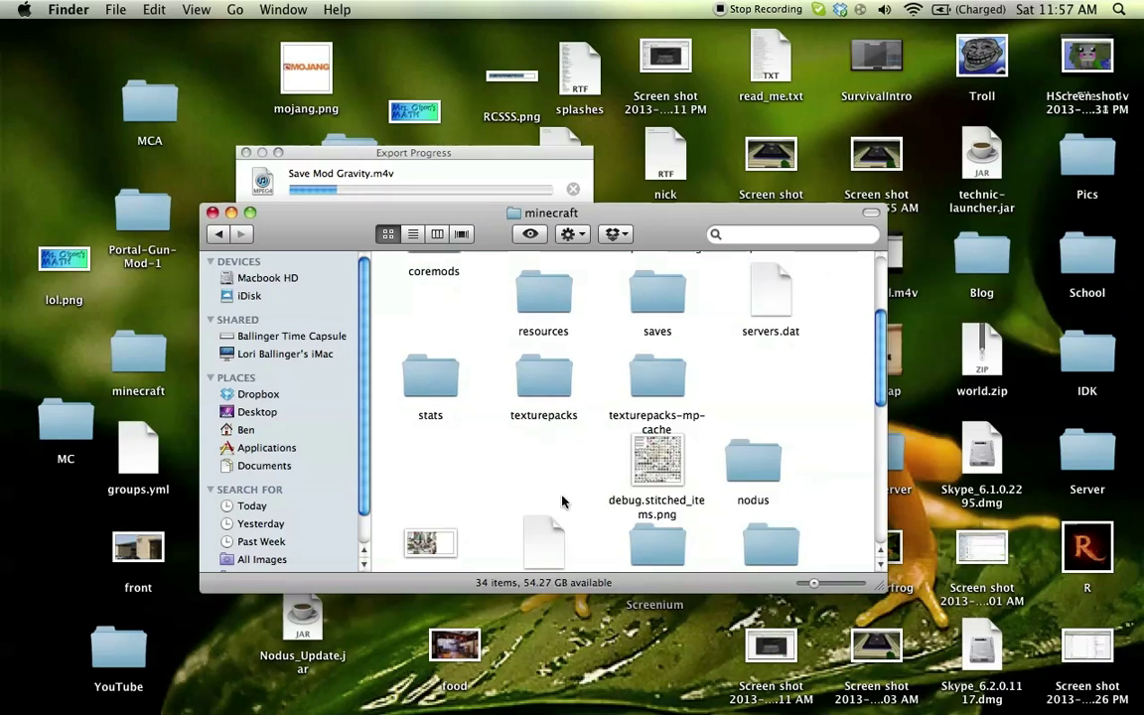
scroll(596, 477, "down", 5)
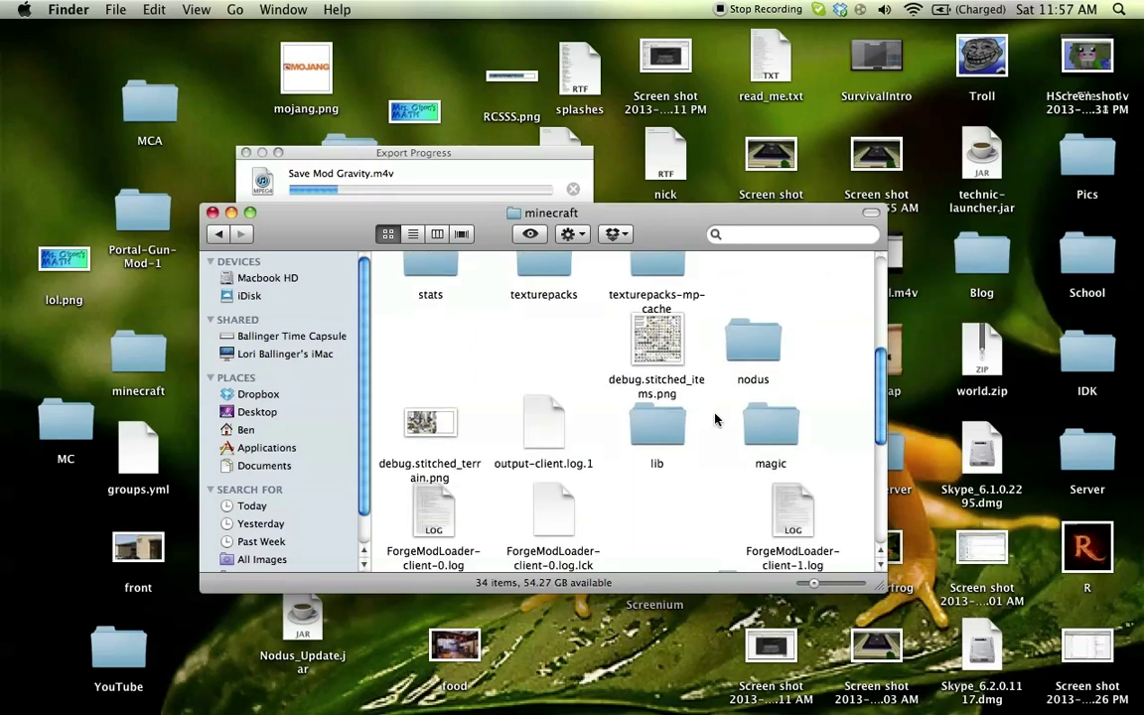
scroll(713, 421, "down", 3)
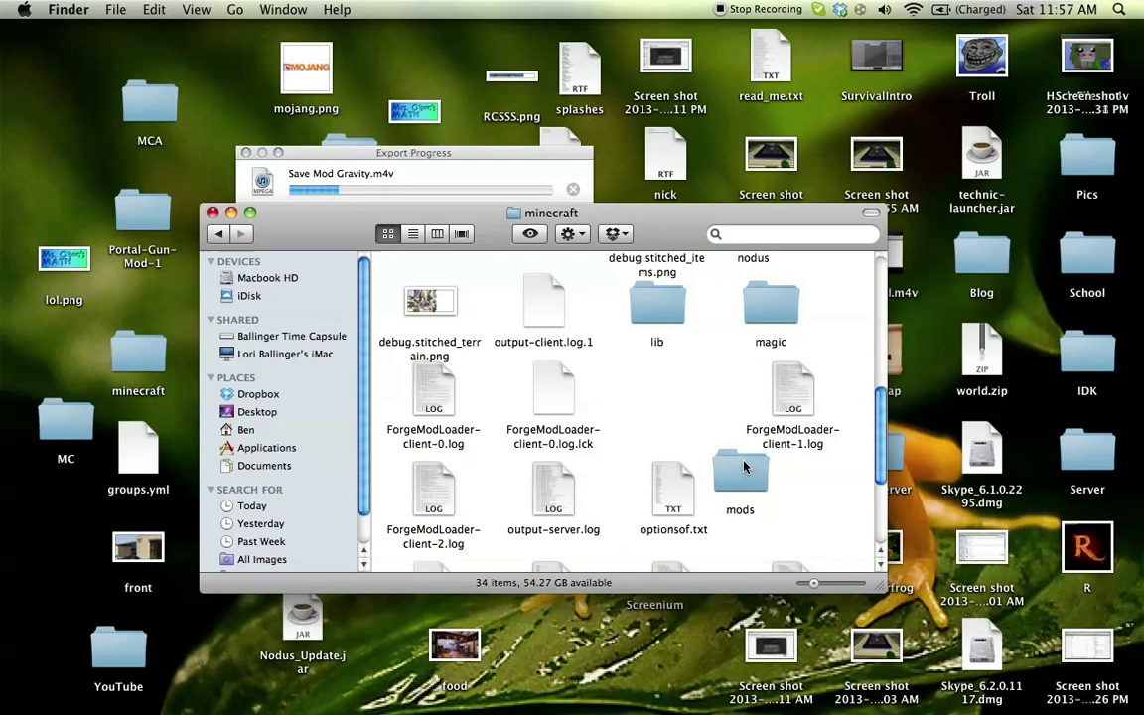
scroll(745, 467, "down", 4)
double_click(736, 298)
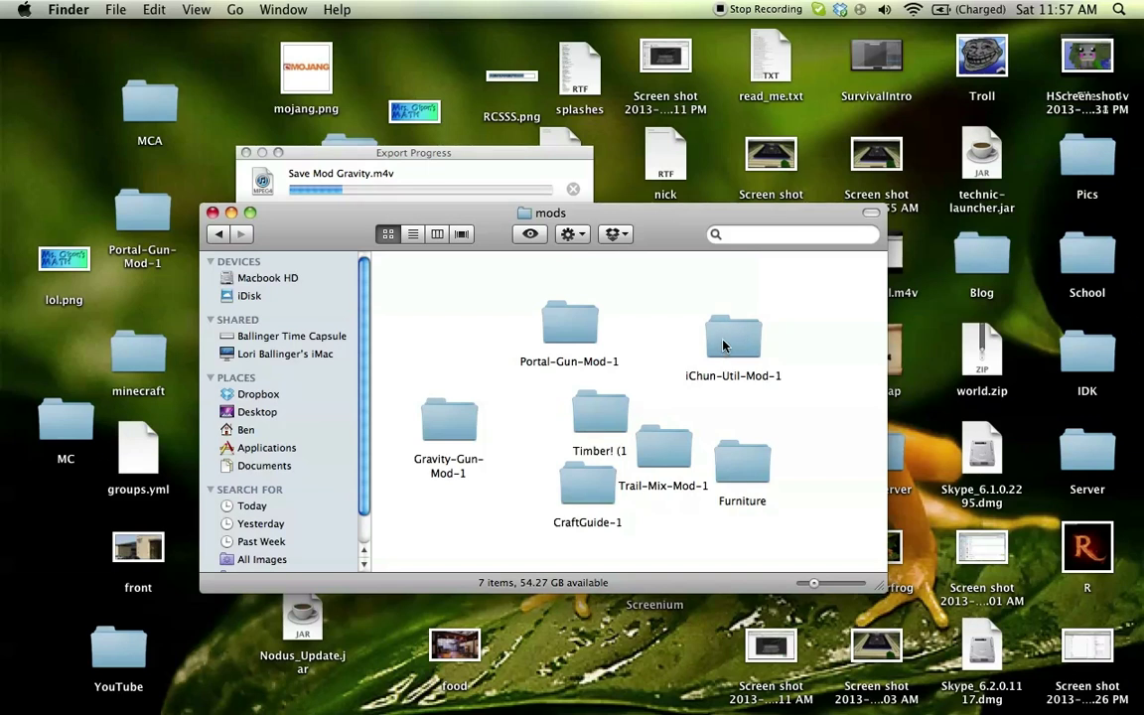
double_click(723, 342)
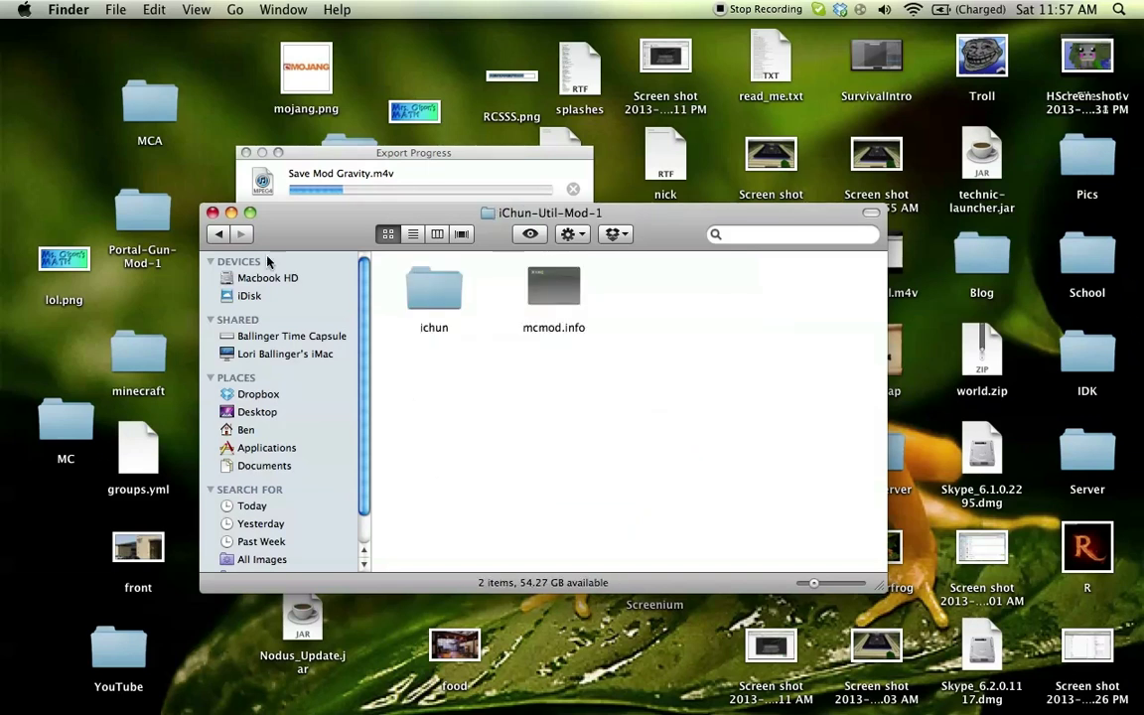
left_click(216, 234)
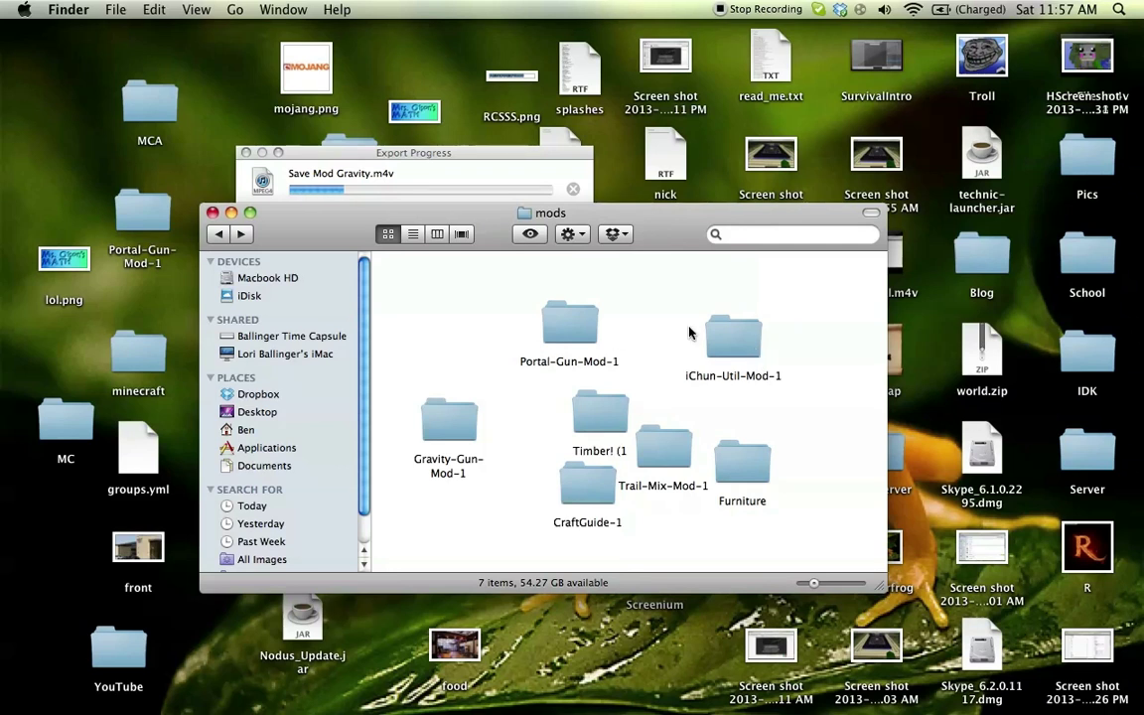
Step: Return to Safari's iChun Util Mod page and highlight its 'Currently used by the mods' list
left_click(113, 688)
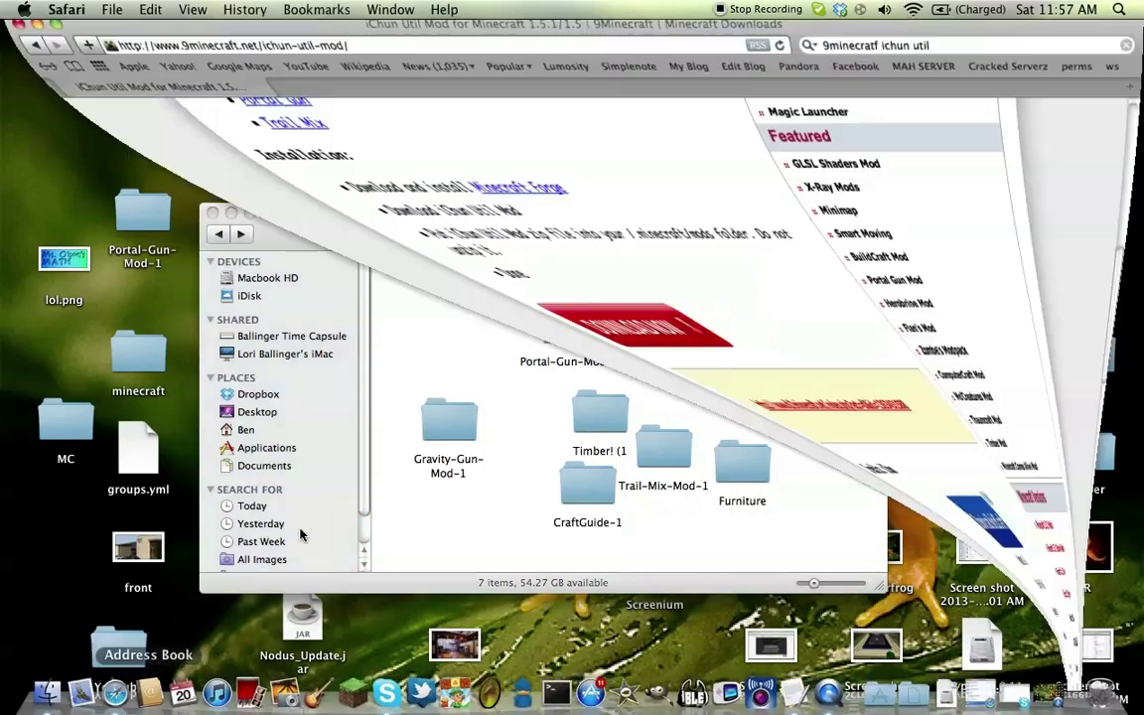
scroll(249, 258, "up", 3)
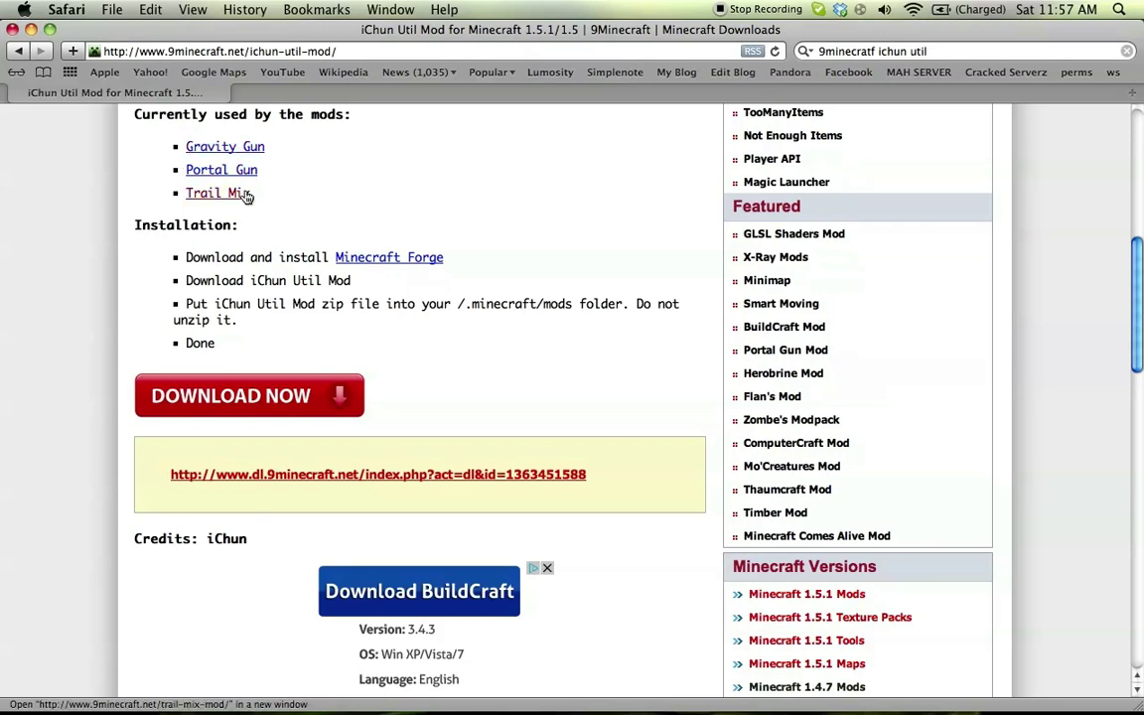
left_click_drag(263, 216, 115, 119)
left_click(342, 174)
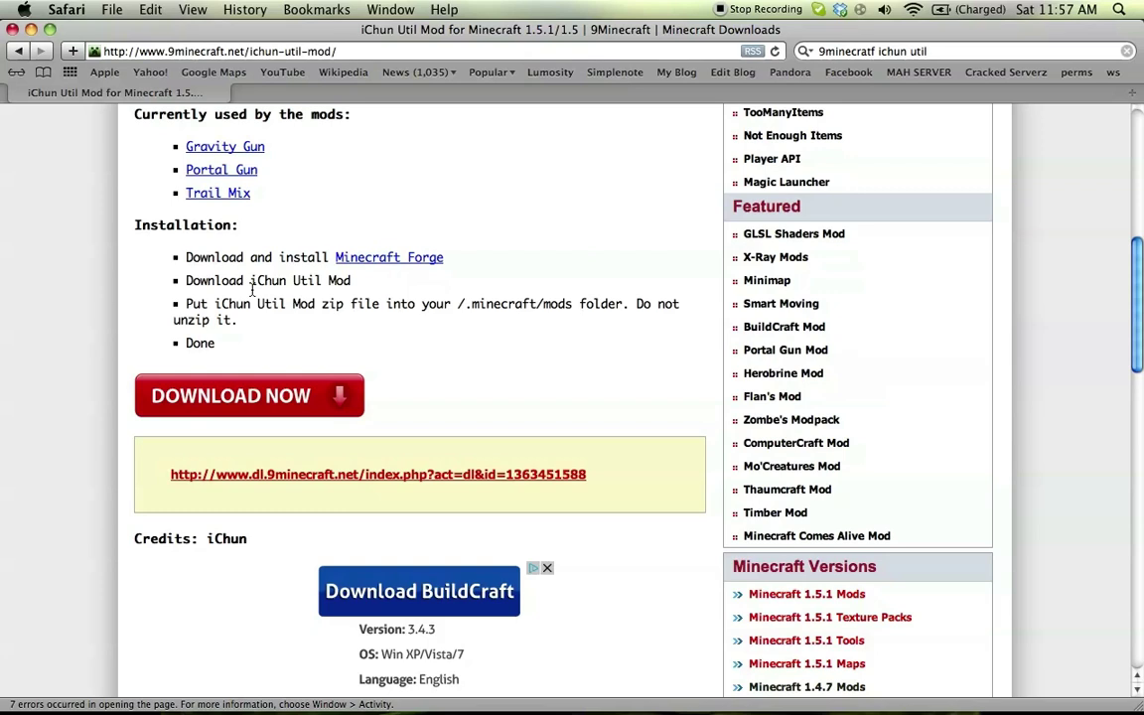
Step: Open the Gravity Gun mod page and follow its For 1.5.1 download link
left_click(261, 145)
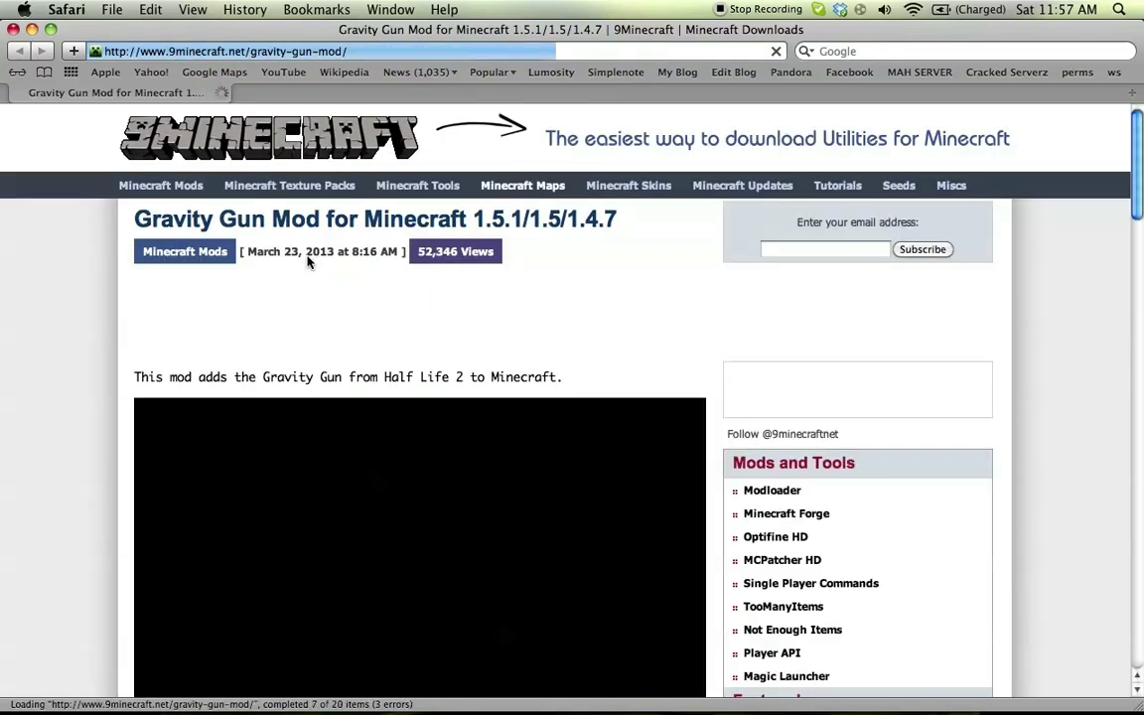
scroll(349, 393, "down", 20)
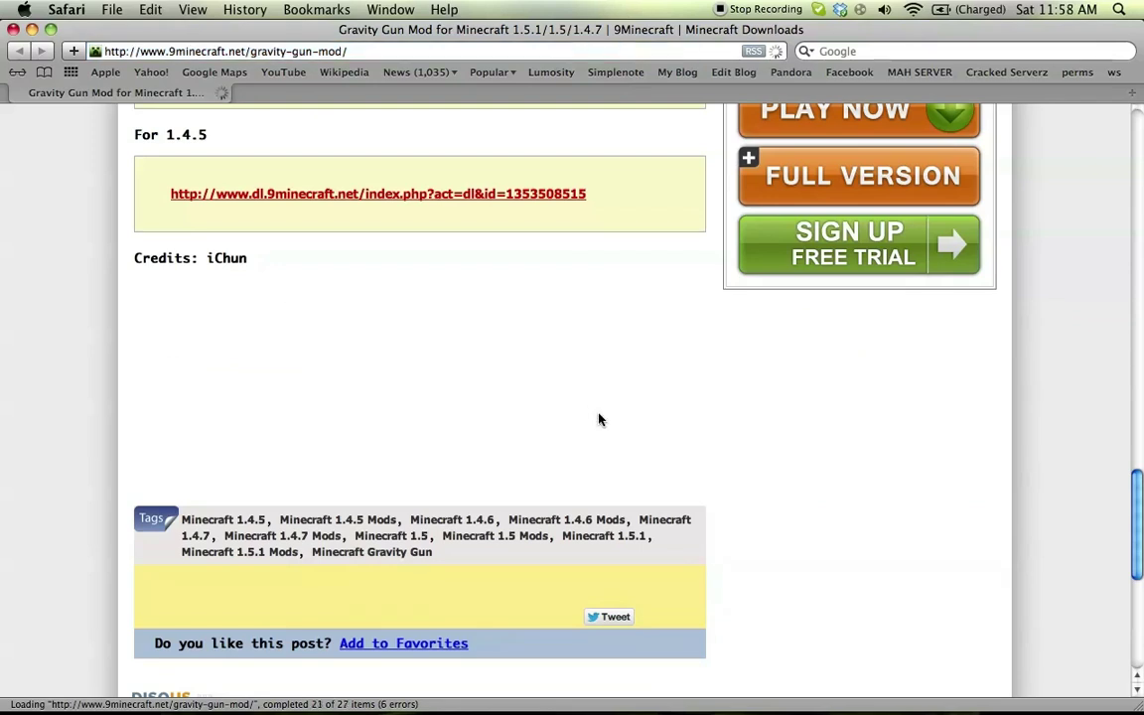
scroll(596, 416, "up", 3)
mouse_move(534, 711)
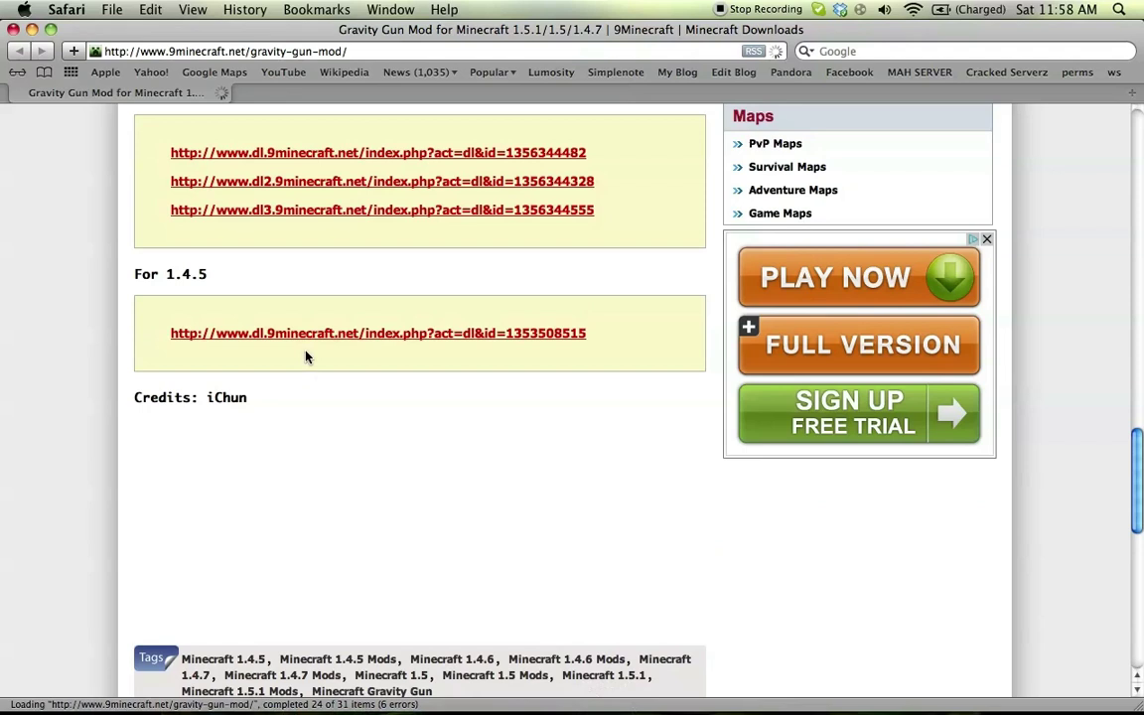
scroll(275, 315, "up", 4)
scroll(248, 228, "up", 1)
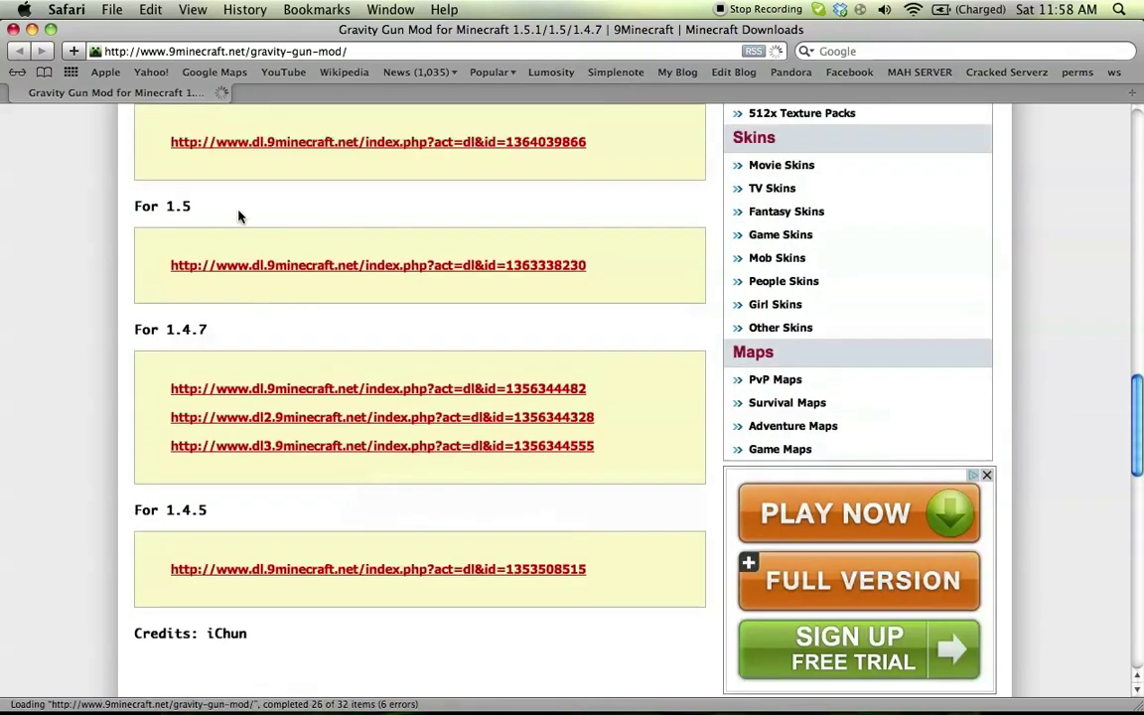
scroll(239, 214, "up", 2)
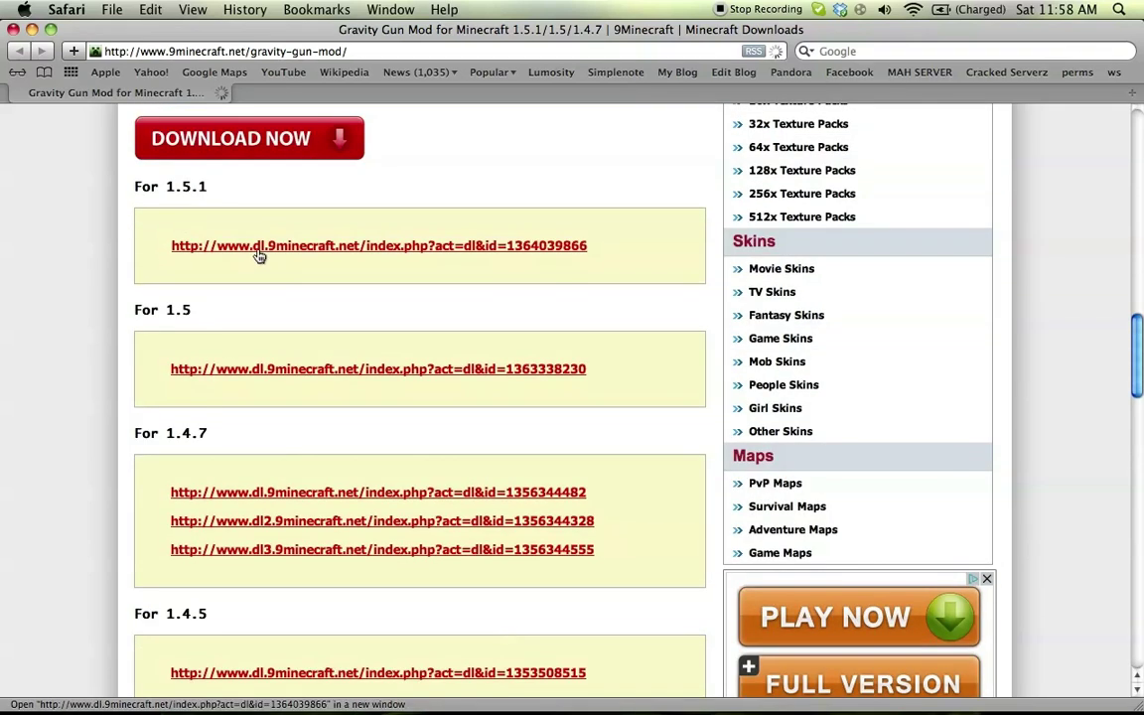
left_click(291, 256)
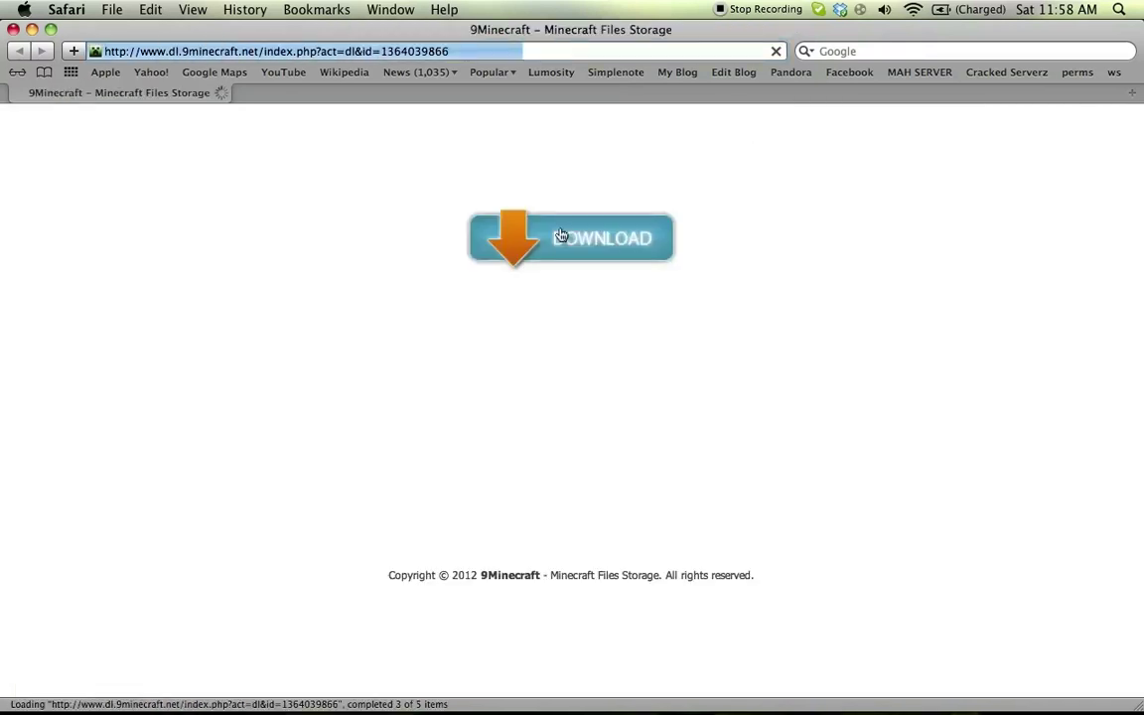
Step: Go back to the iChun Util Mod page and hide Safari with Cmd+H
left_click(18, 50)
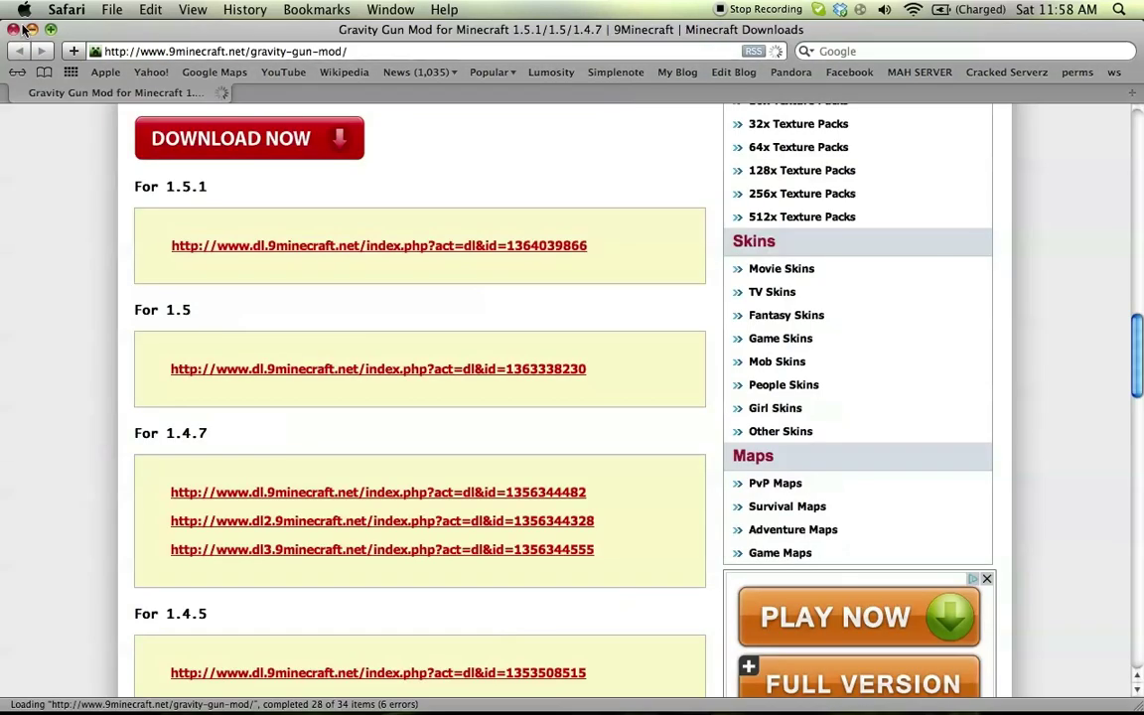
left_click(18, 50)
key("super+h")
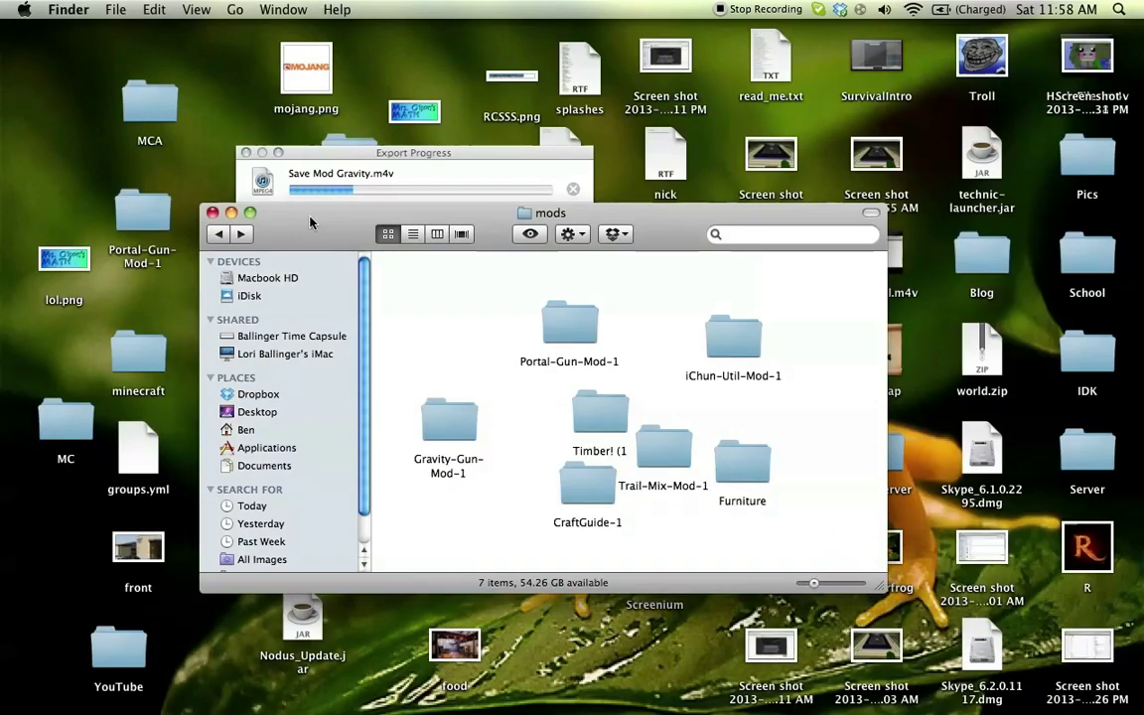
Step: Close the Finder mods folder window
left_click(212, 212)
mouse_move(327, 707)
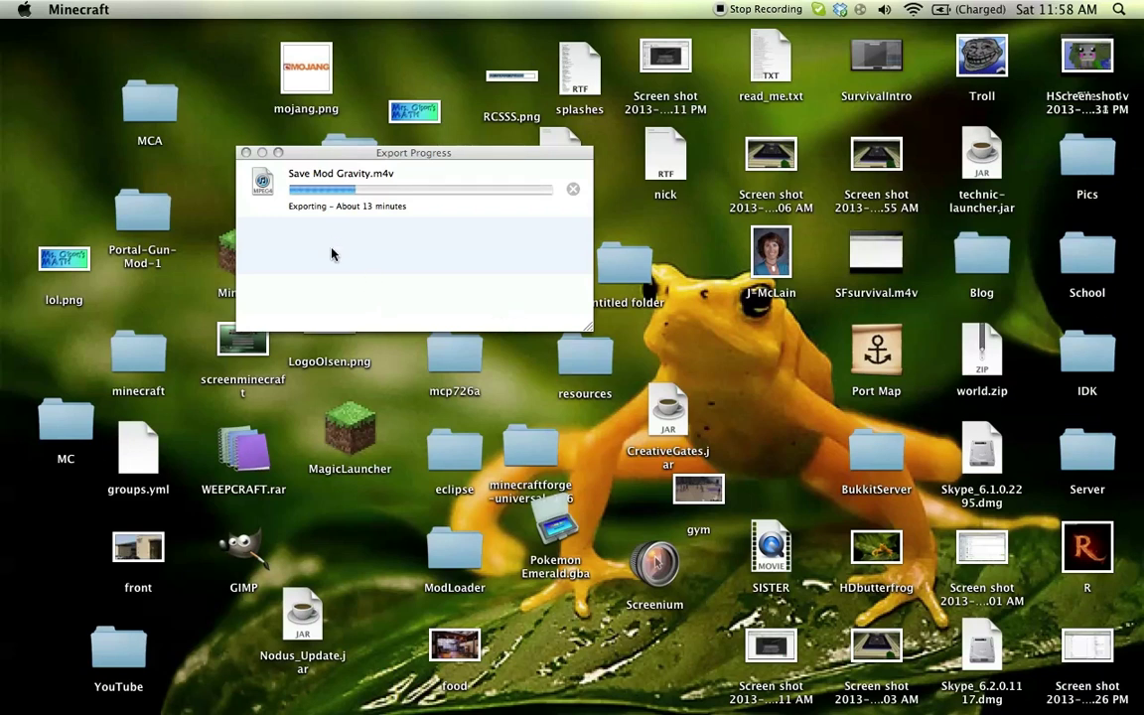
Step: Start the Minecraft Launcher, maximize it and log in to launch the game
left_click(766, 686)
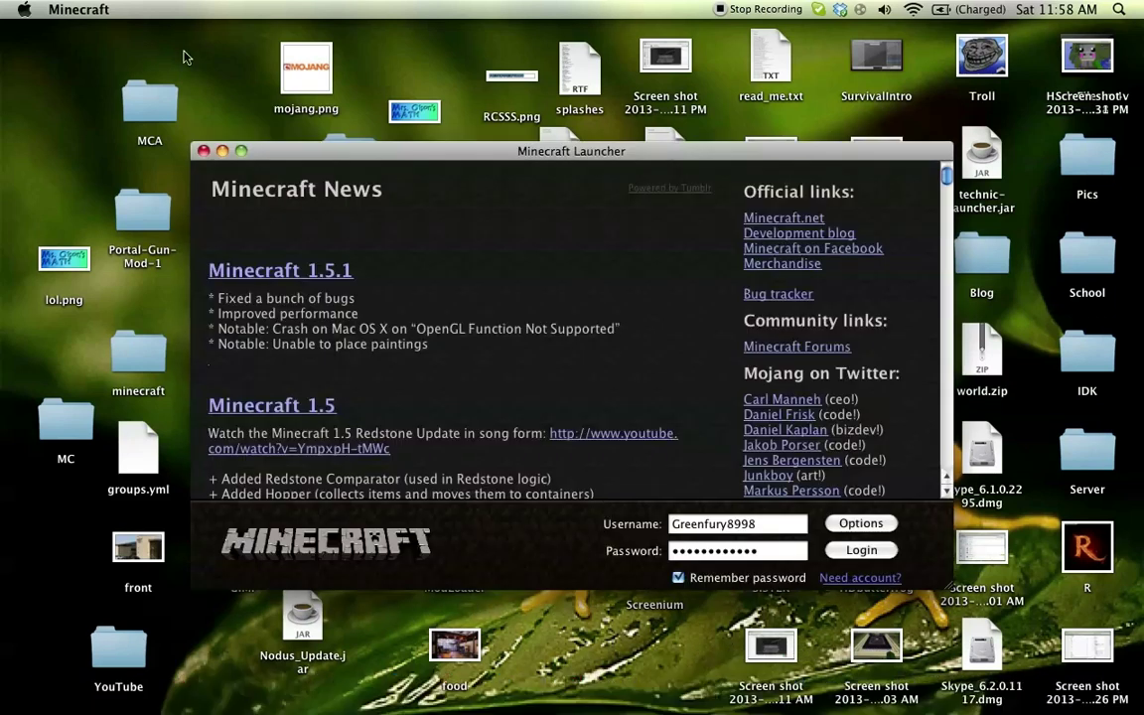
left_click(242, 151)
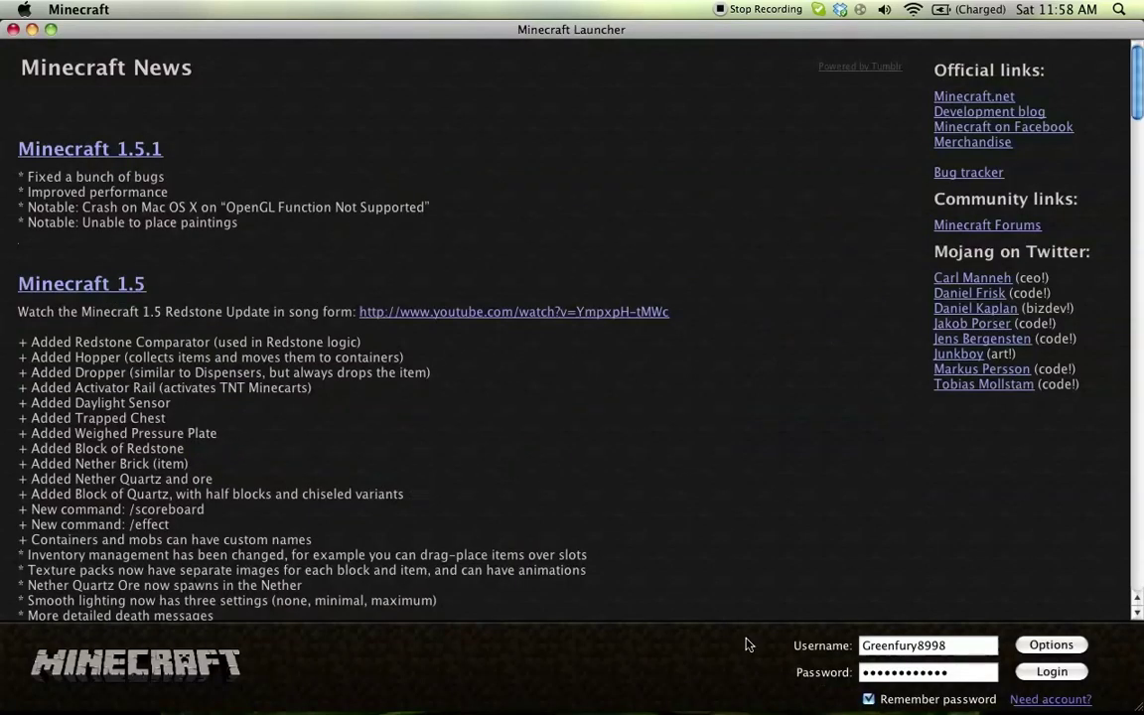
left_click(1053, 672)
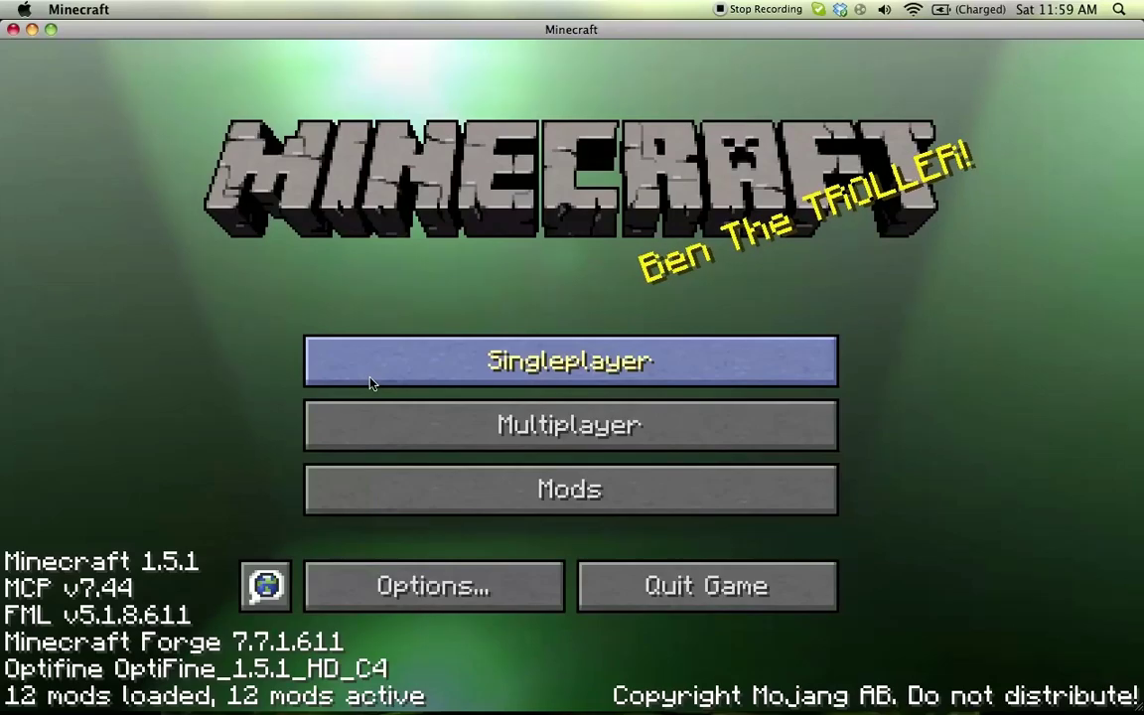
Step: Browse the Forge mod list to confirm the loaded mods
left_click(367, 485)
scroll(128, 363, "down", 3)
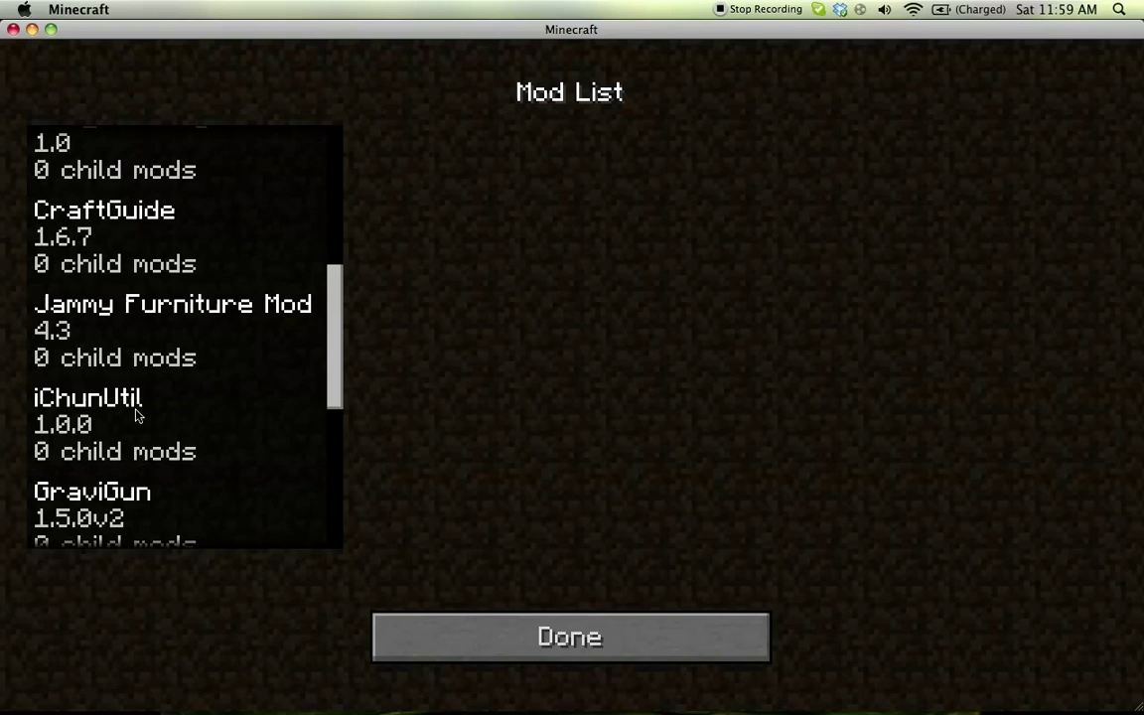
scroll(114, 363, "down", 8)
scroll(115, 272, "up", 3)
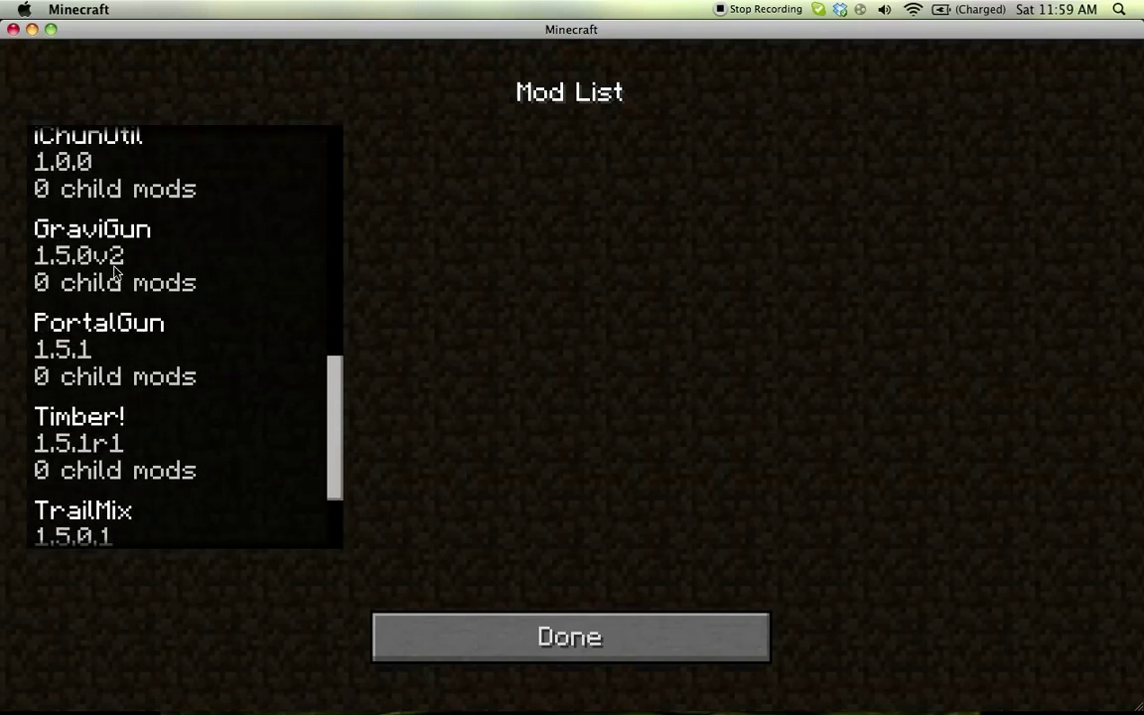
scroll(117, 288, "down", 3)
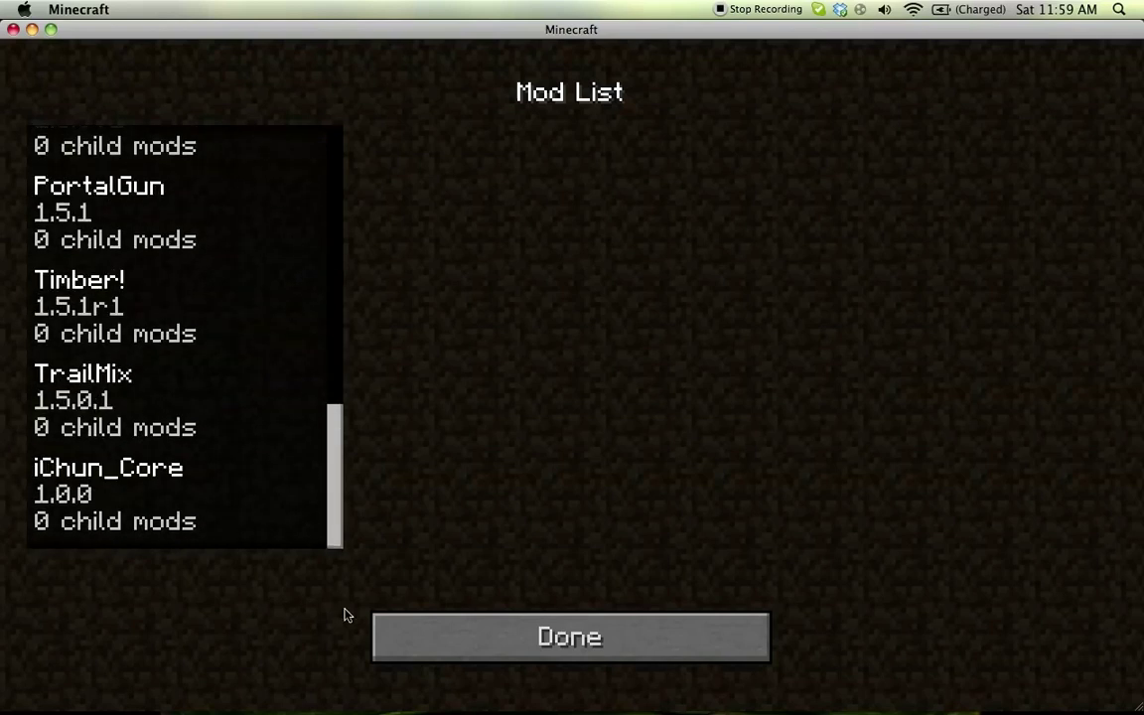
Step: Return to the main menu and load the Gravity Gun single-player world
left_click(427, 621)
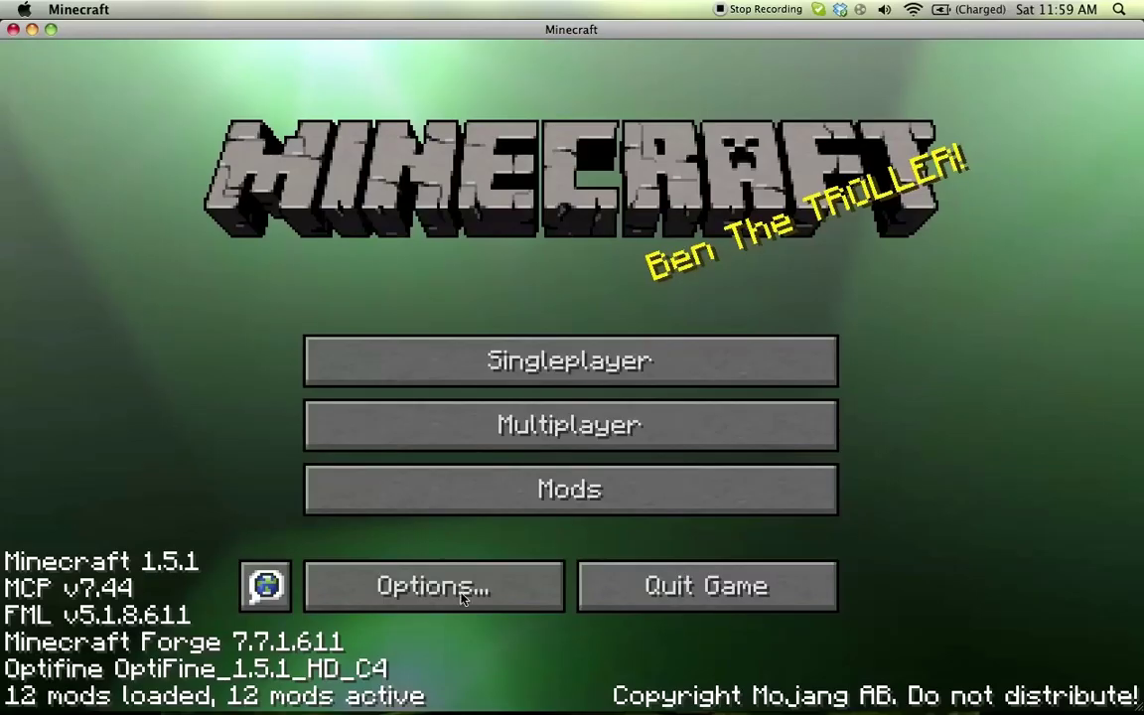
left_click(695, 361)
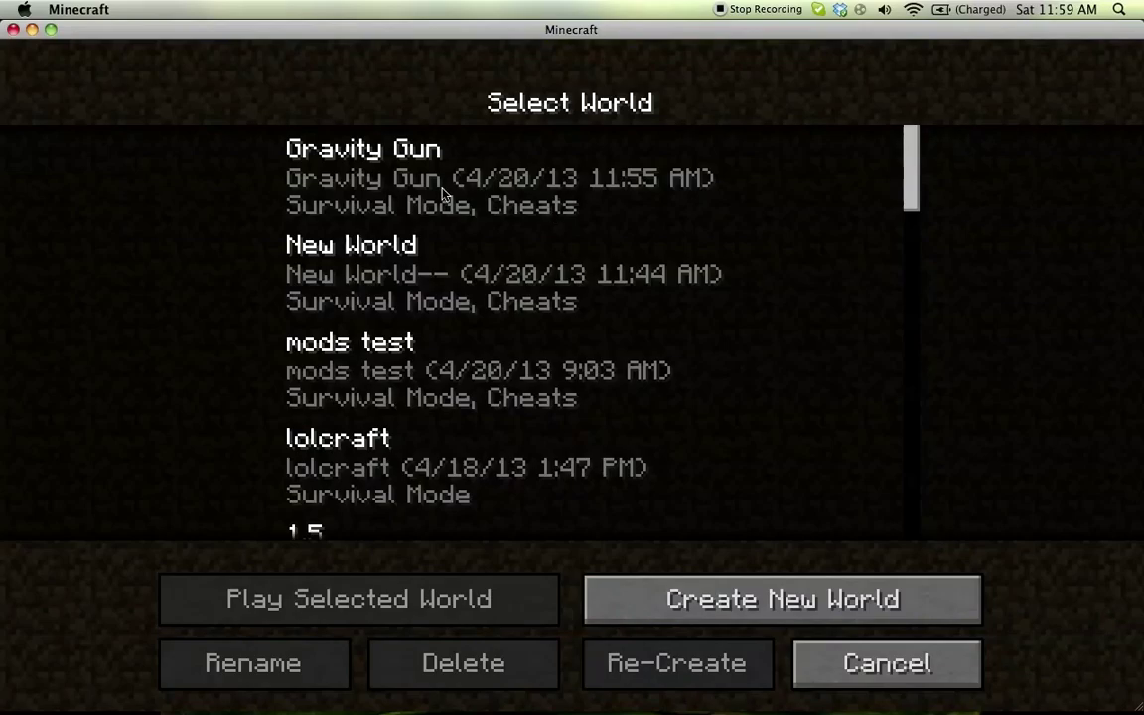
double_click(431, 187)
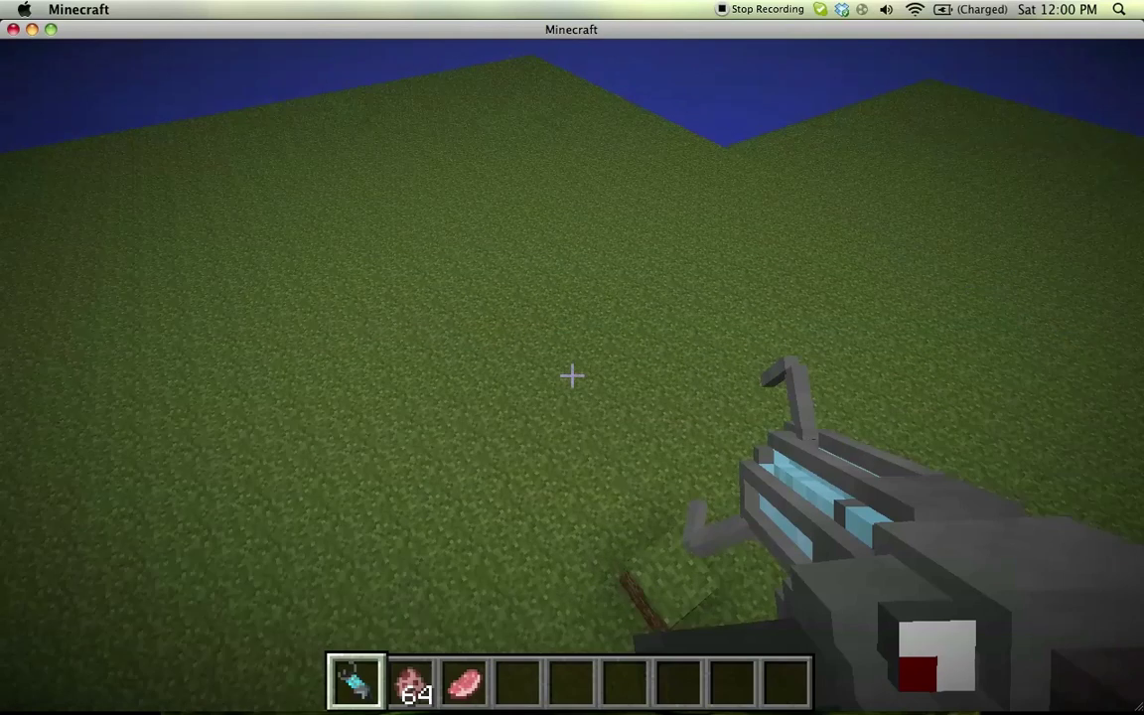
Step: Grab a two-block grass chunk and several single grass blocks with the gravity gun, firing each away
left_click(572, 375)
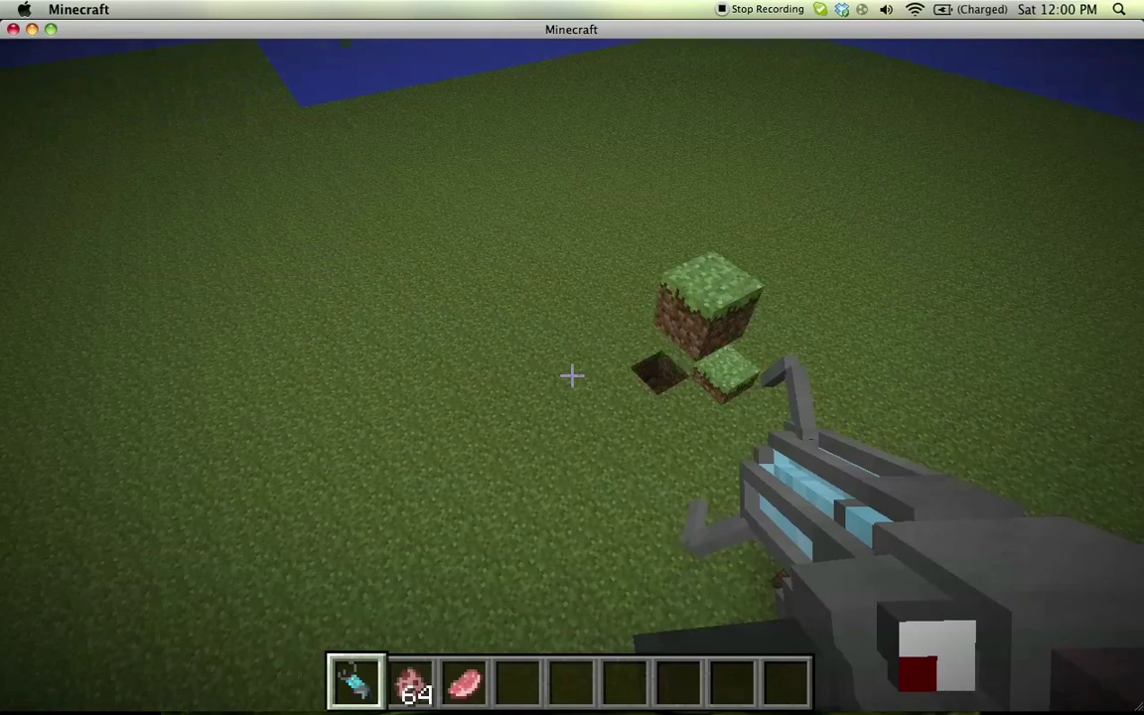
right_click(572, 375)
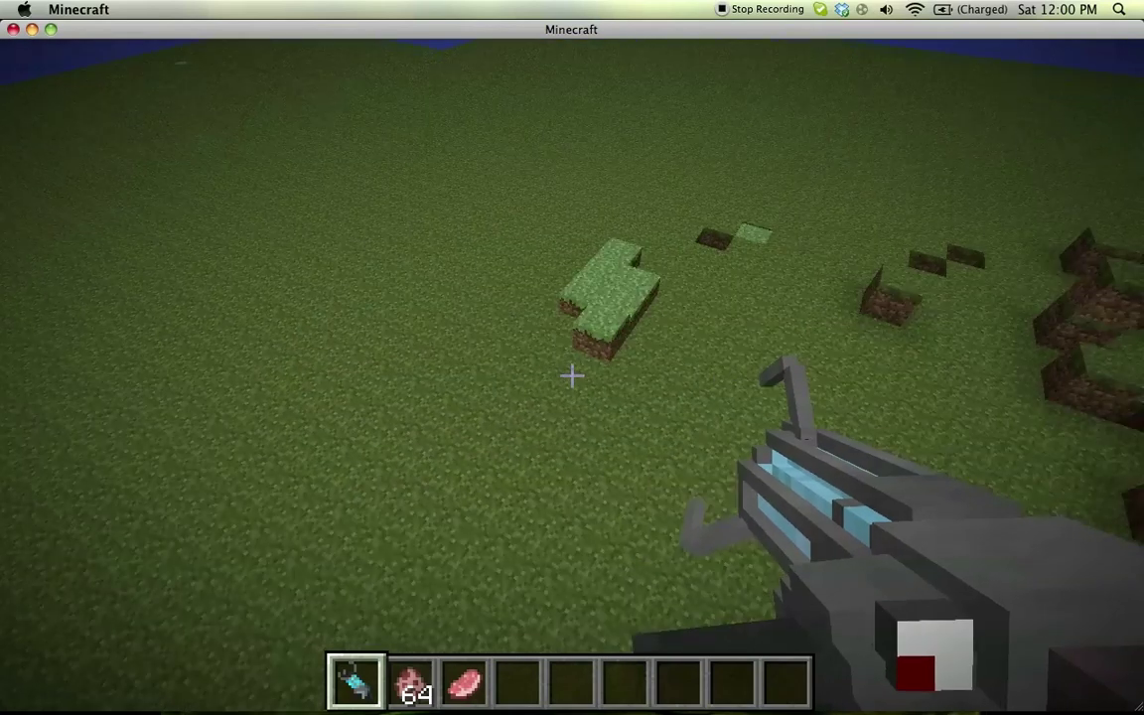
left_click(572, 375)
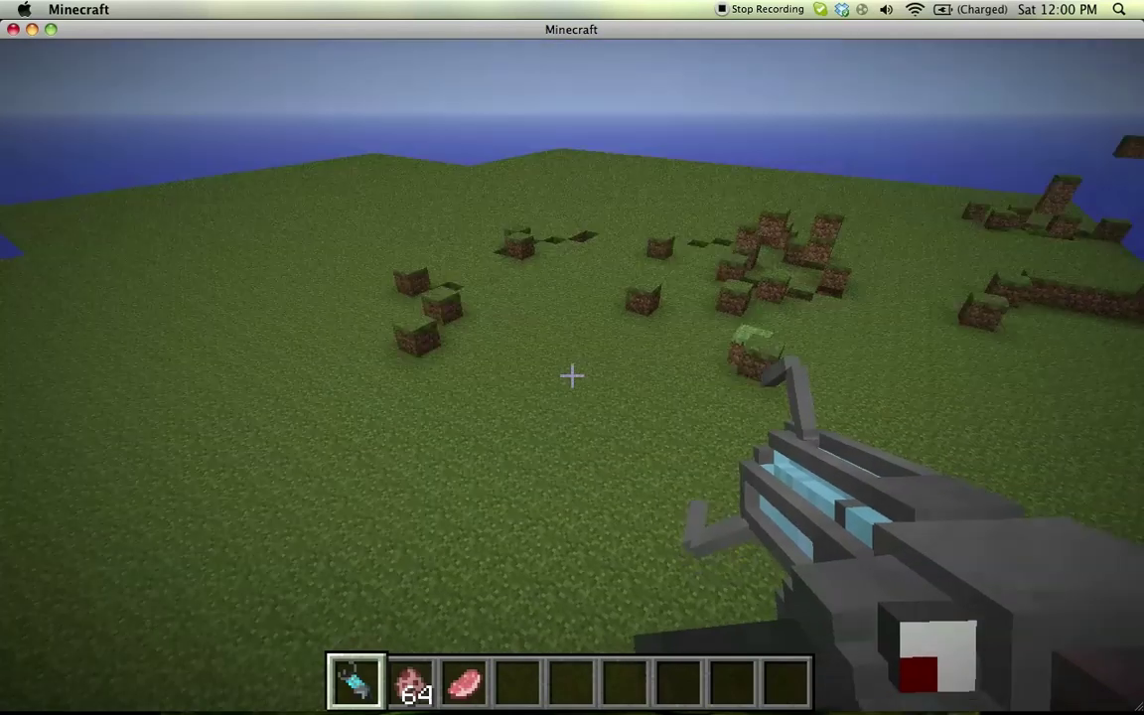
right_click(572, 375)
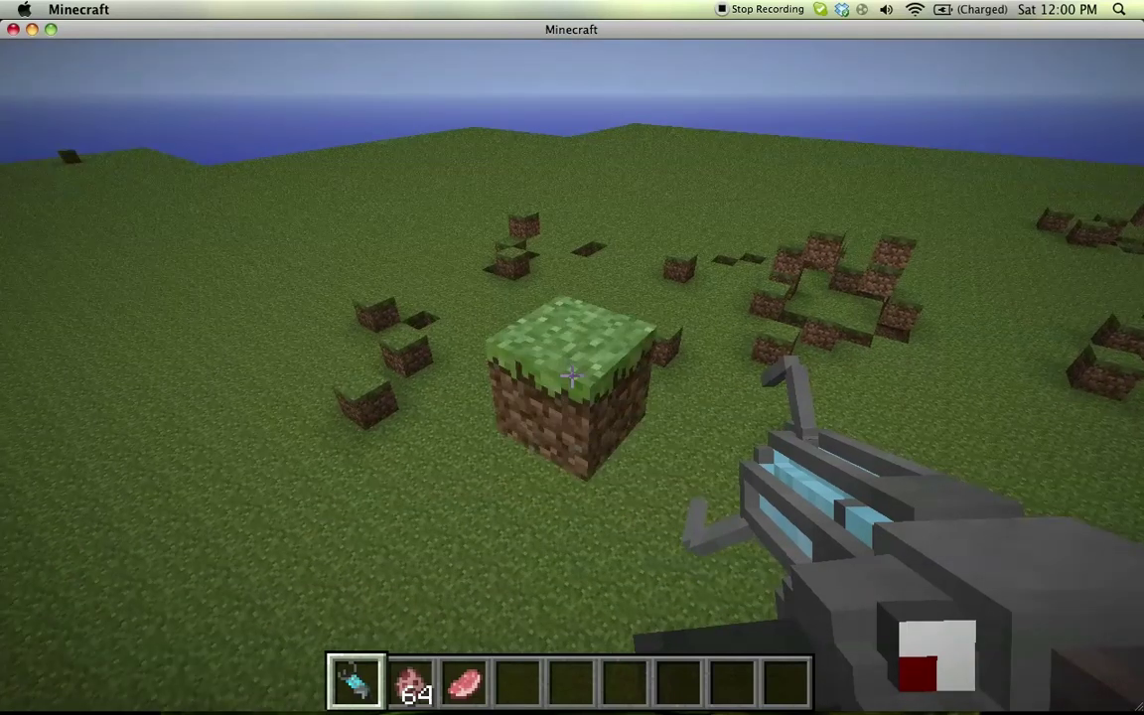
left_click(572, 375)
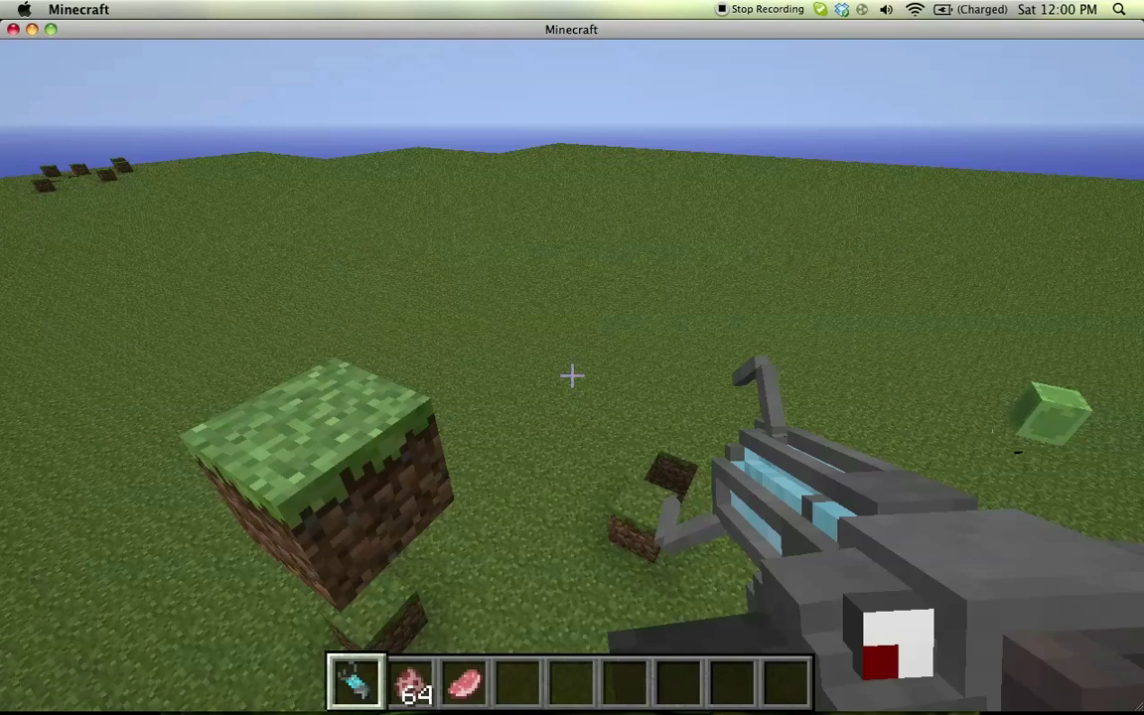
left_click(572, 374)
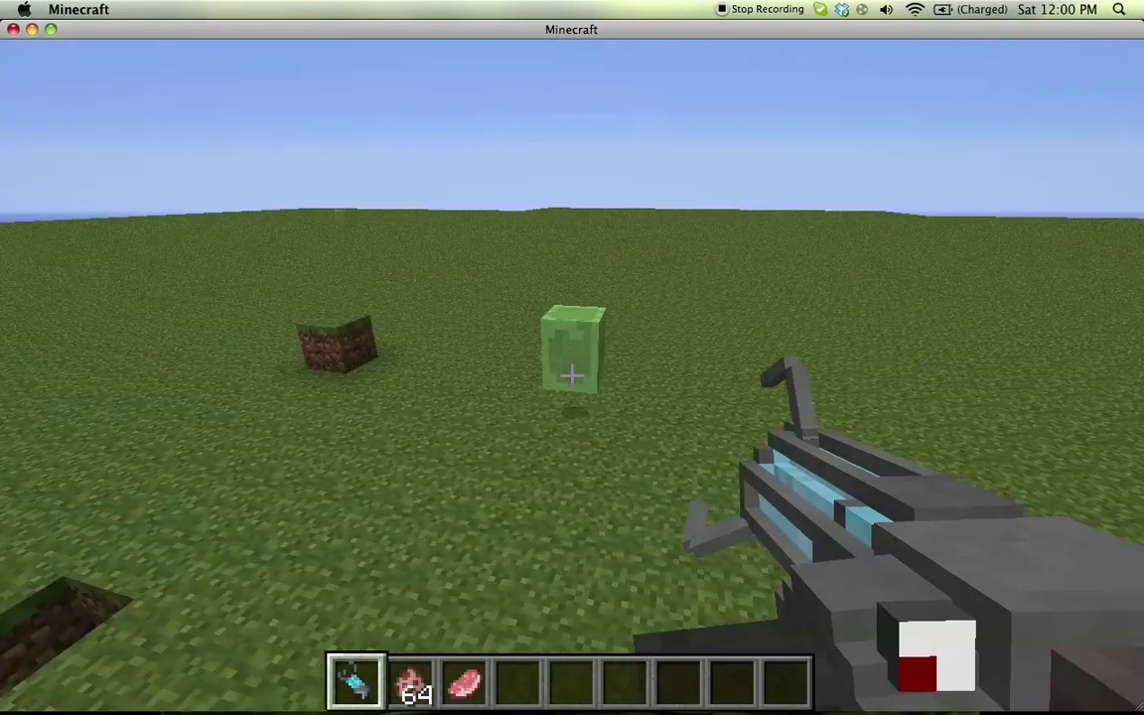
right_click(572, 374)
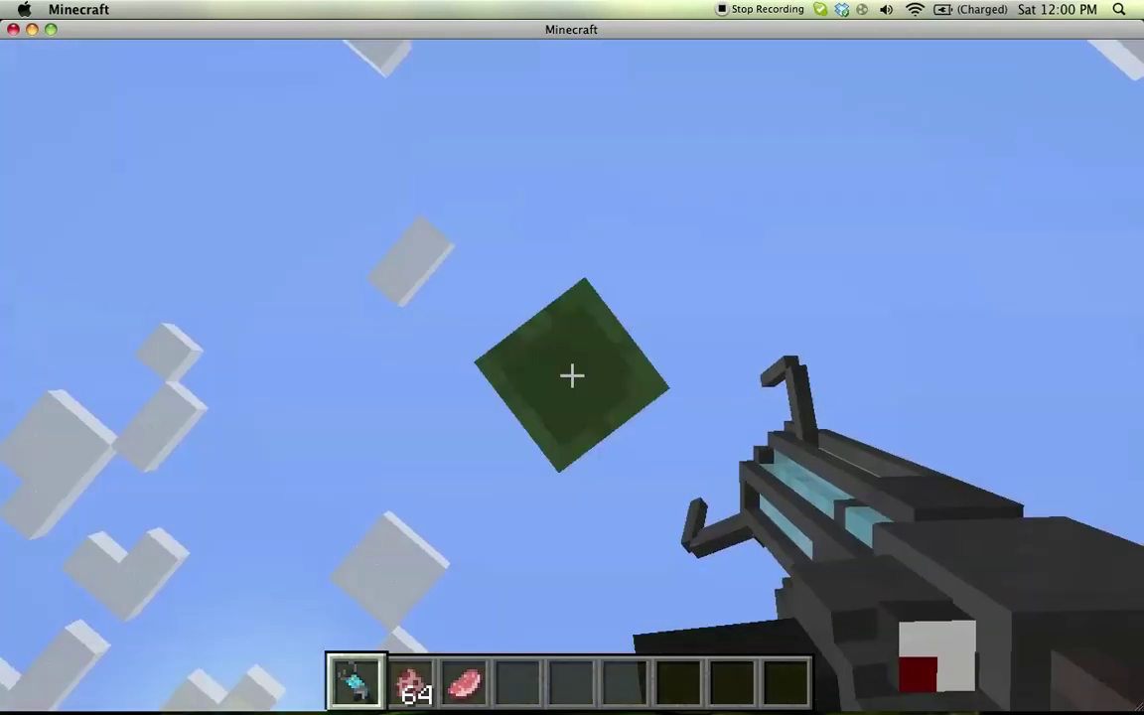
left_click(572, 375)
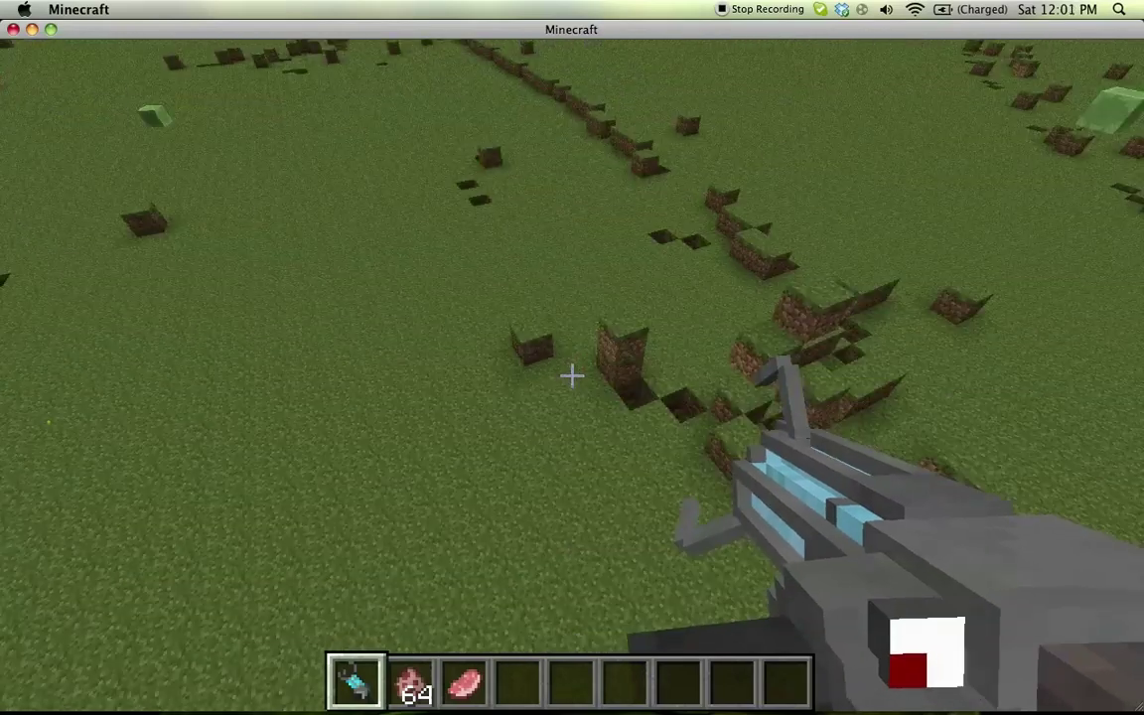
Step: Walk toward the field and launch four grass blocks far away with the gravity gun
key("w")
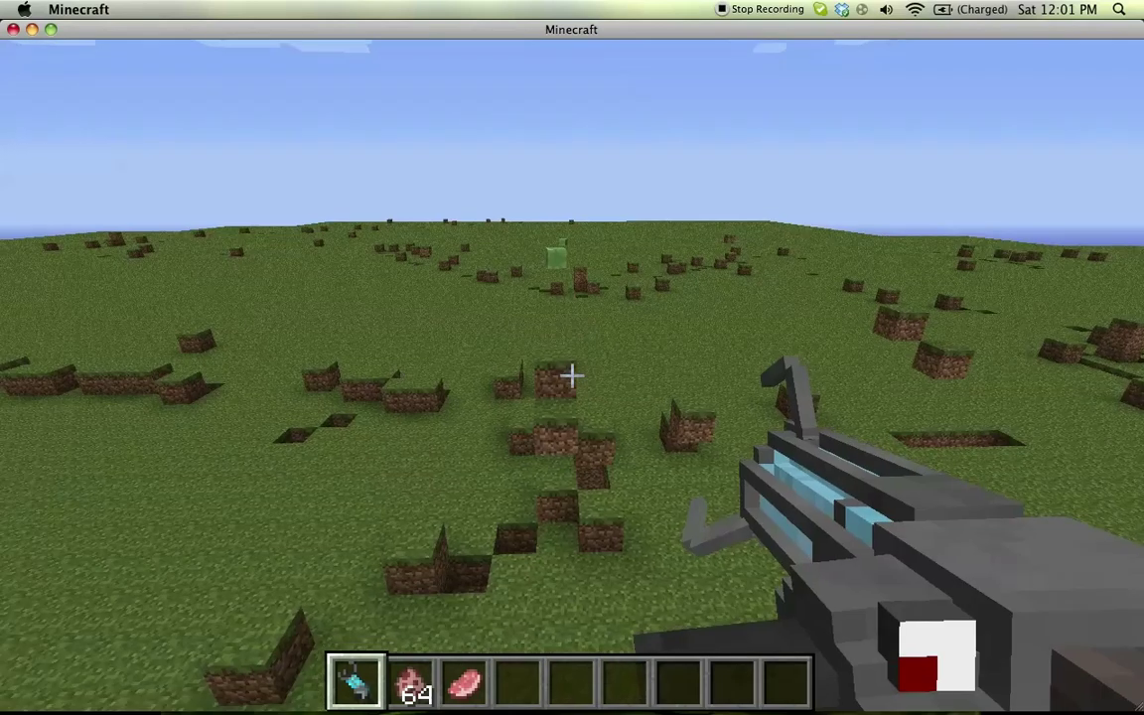
right_click(571, 373)
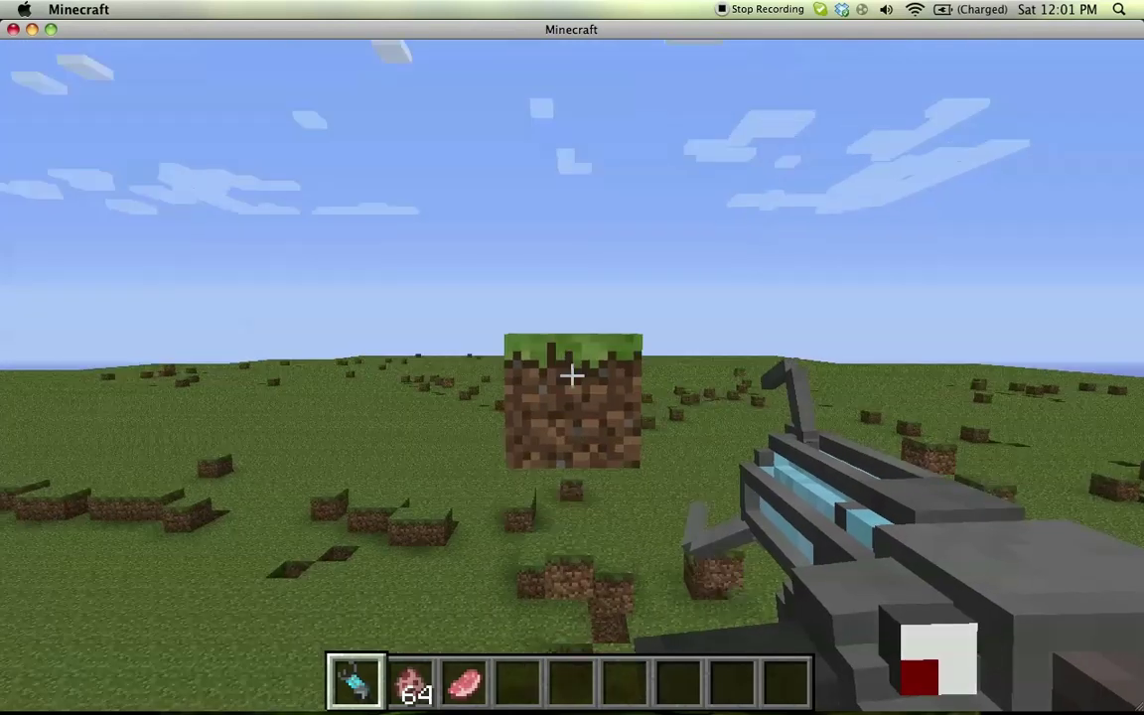
left_click(571, 373)
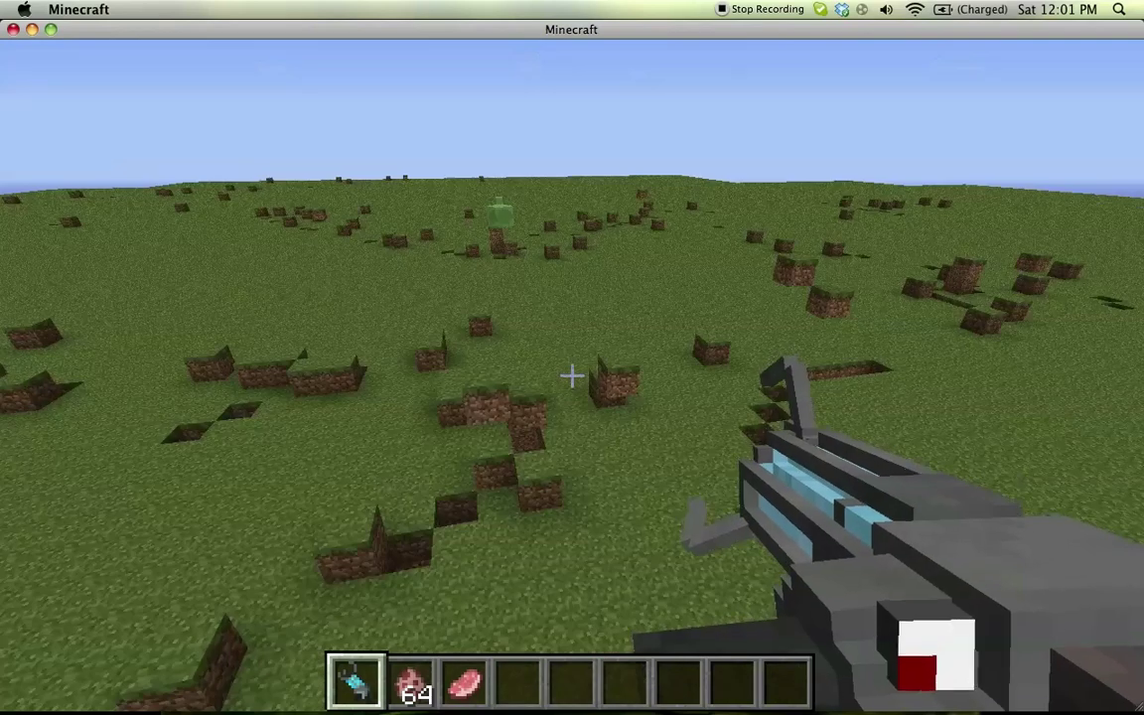
right_click(571, 374)
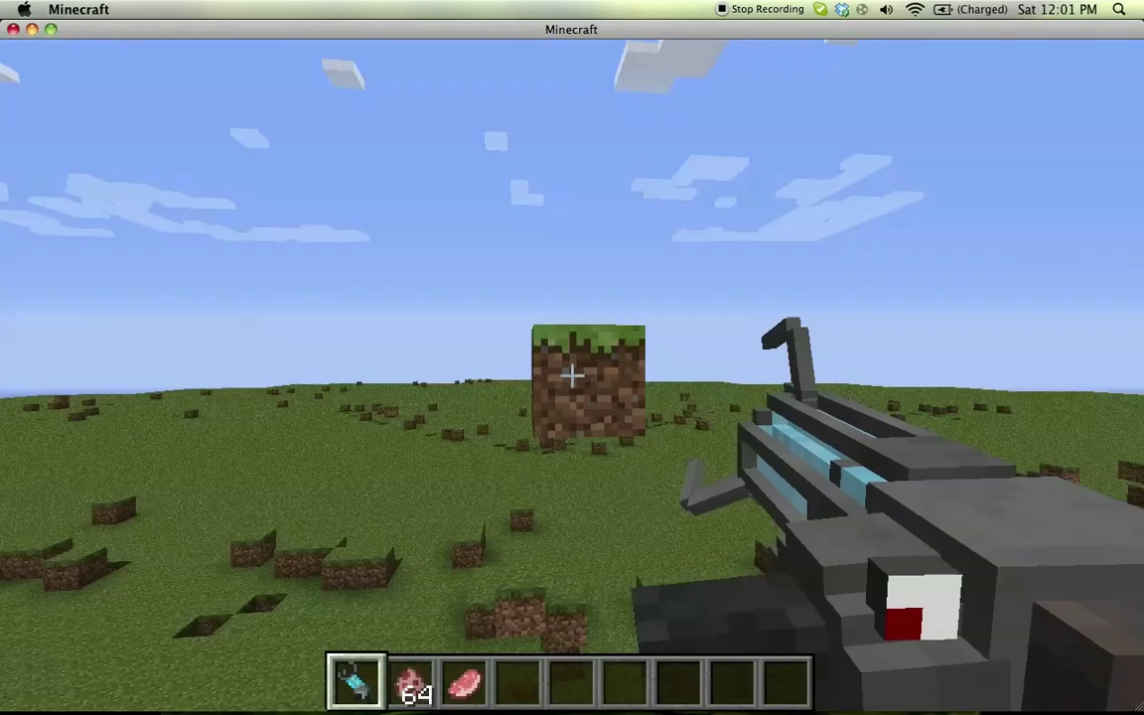
left_click(571, 374)
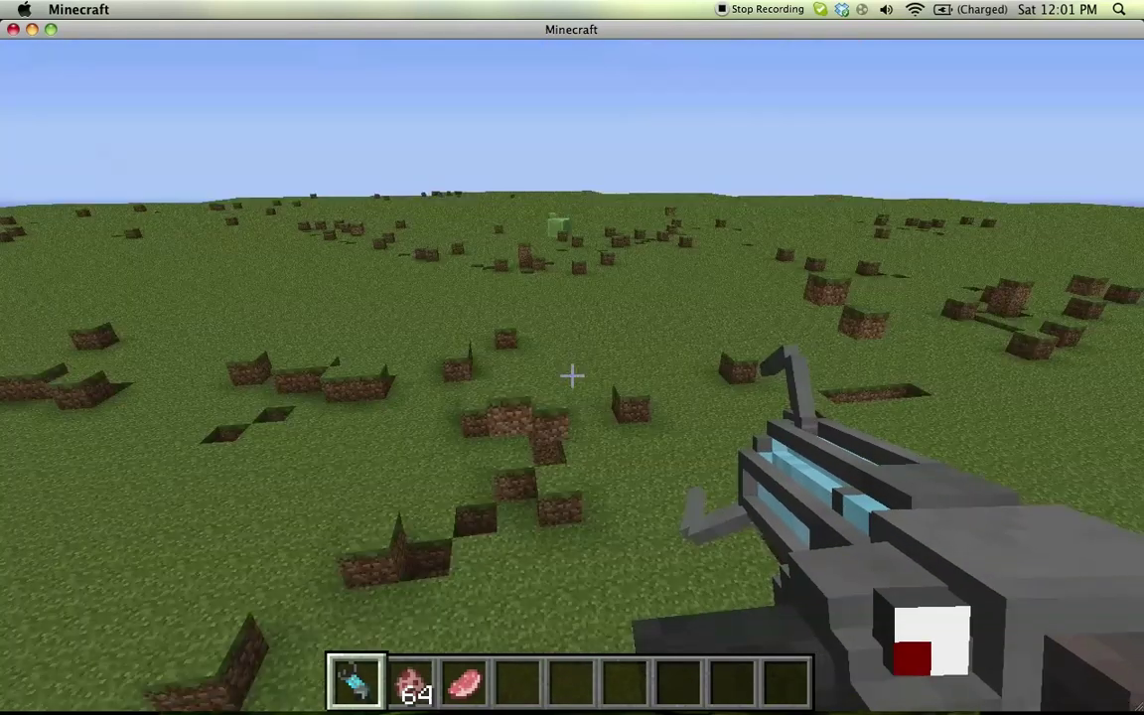
right_click(571, 374)
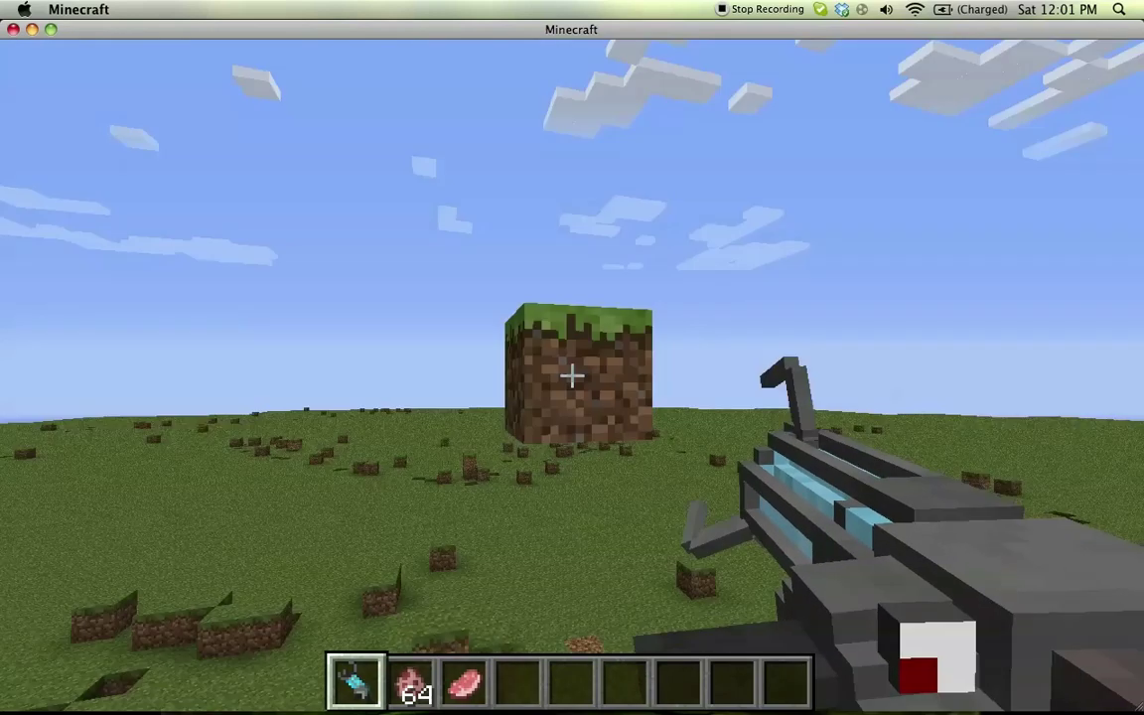
left_click(571, 374)
right_click(571, 374)
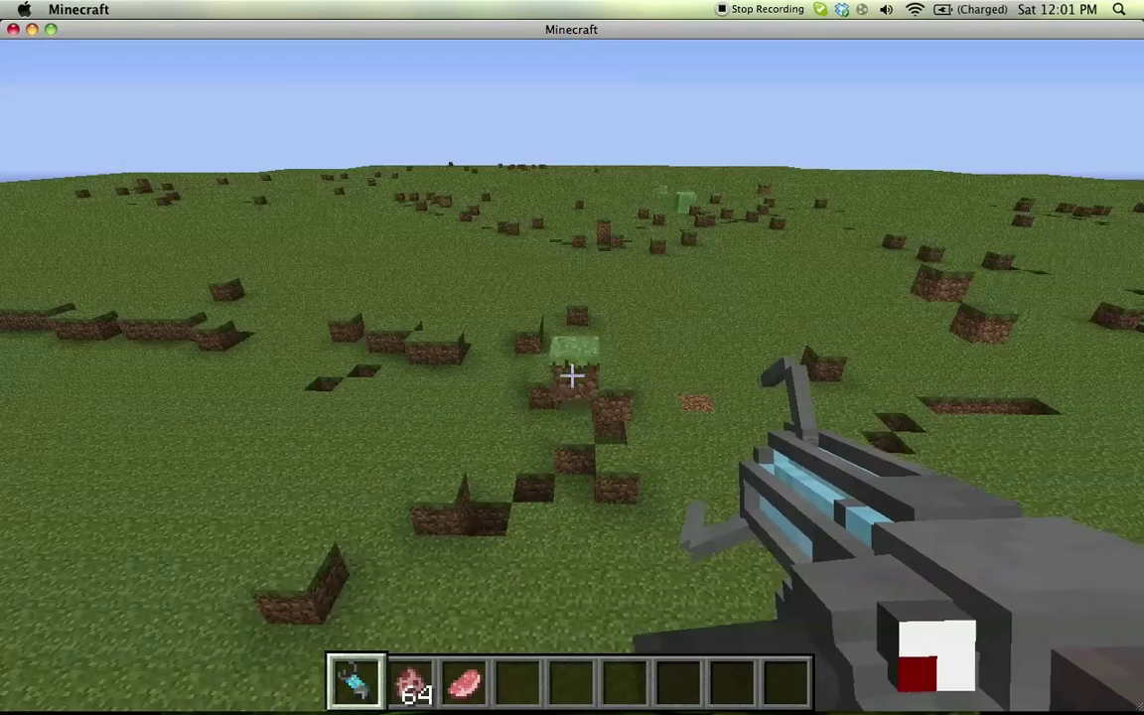
left_click(570, 373)
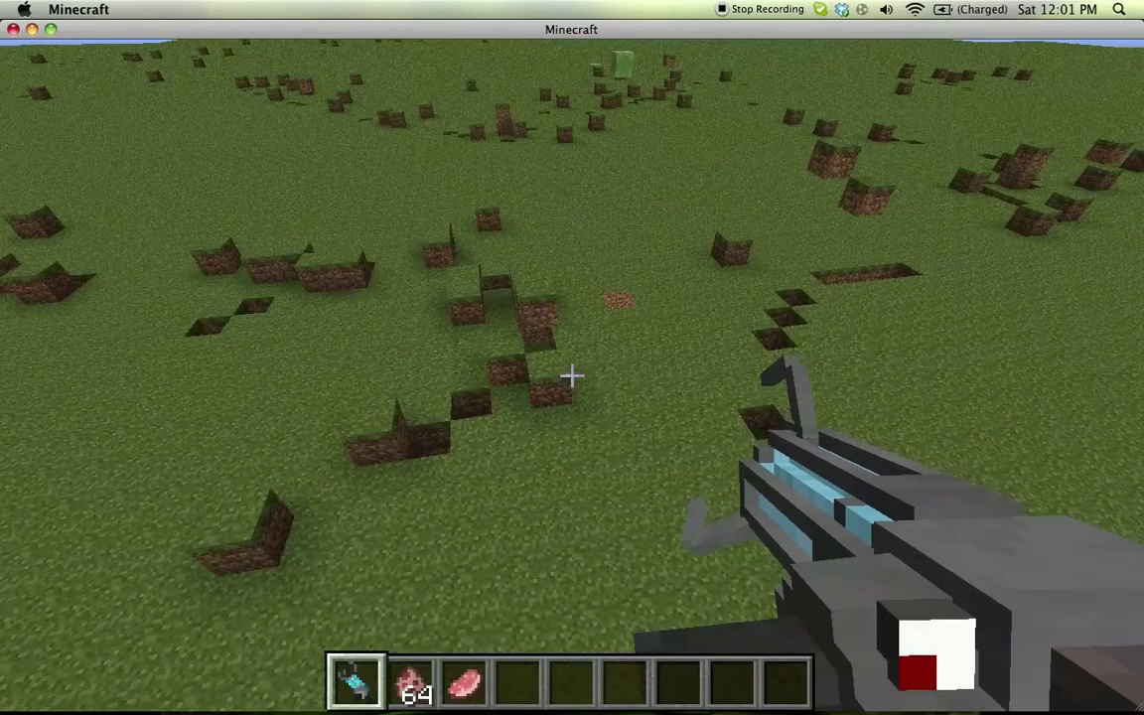
Step: Pull up four more grass blocks and fling them toward the sky and horizon
right_click(571, 373)
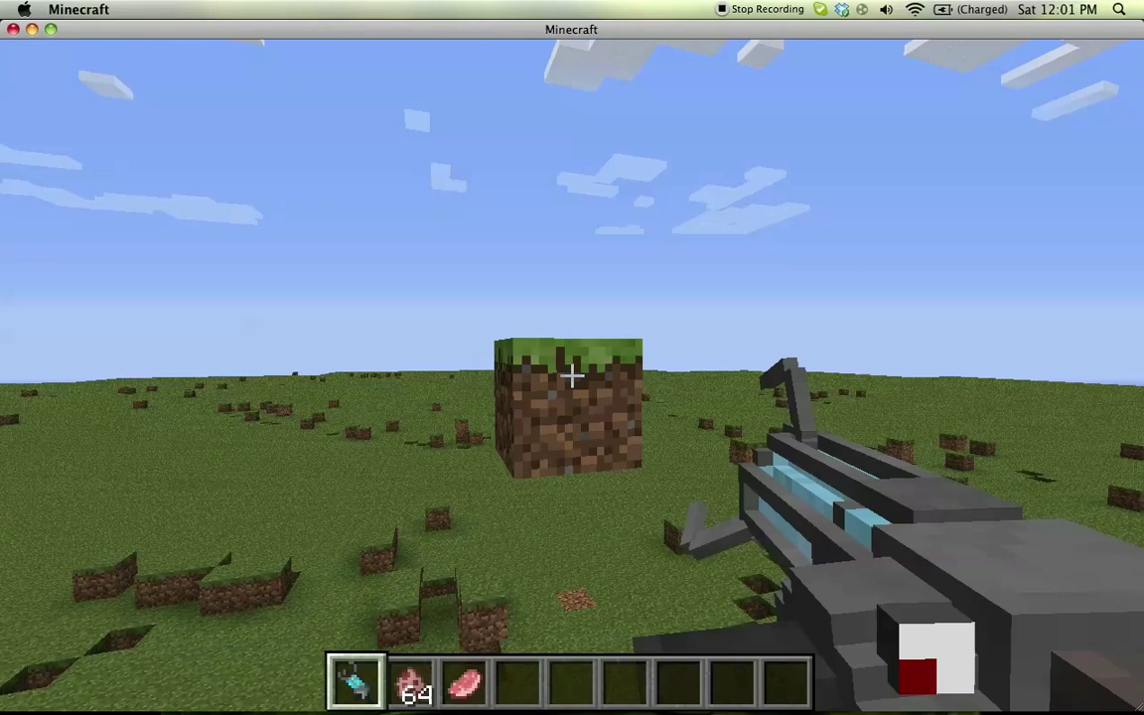
left_click(571, 373)
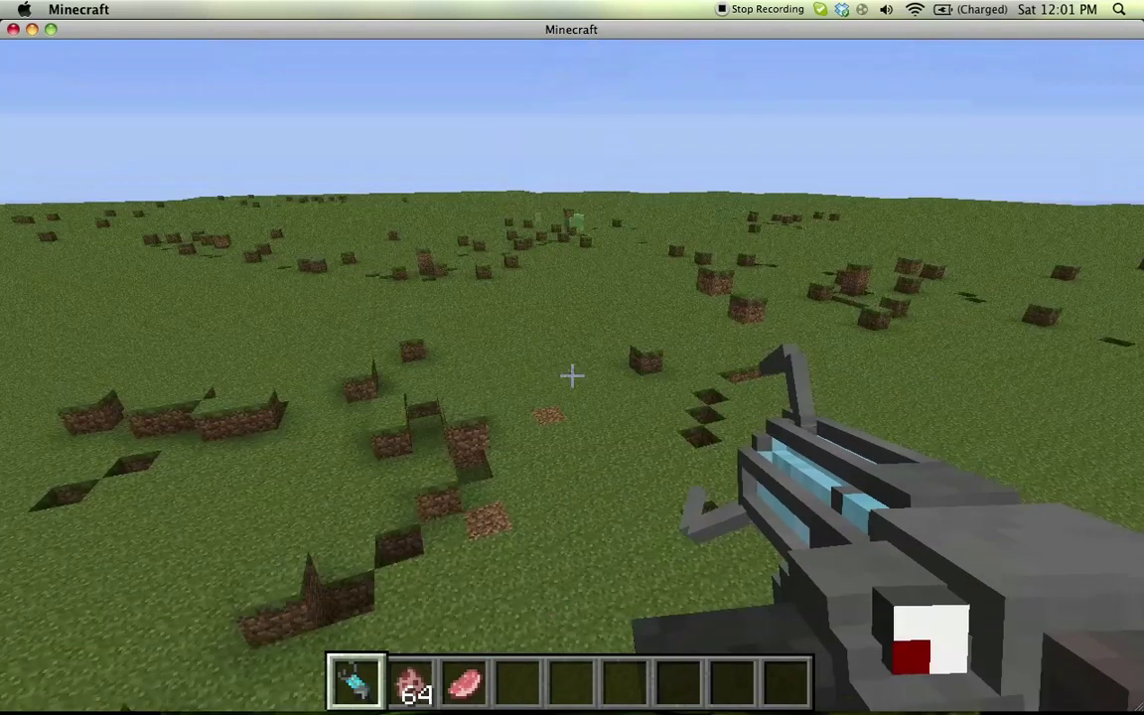
right_click(571, 374)
left_click(571, 374)
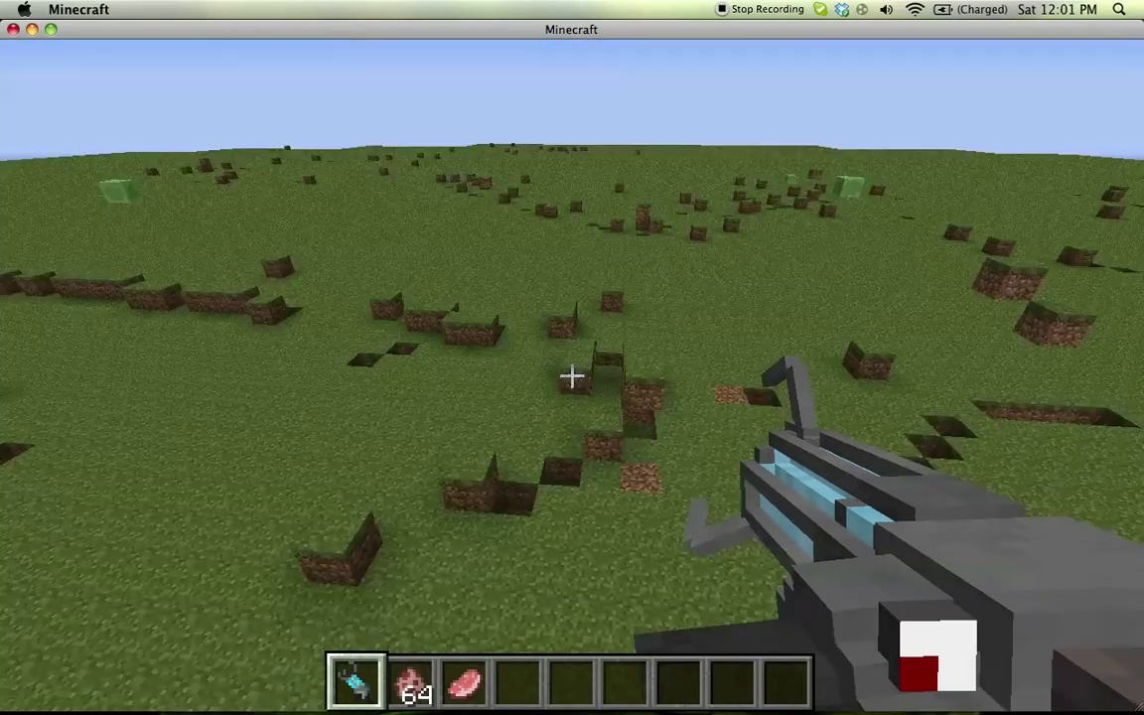
right_click(571, 374)
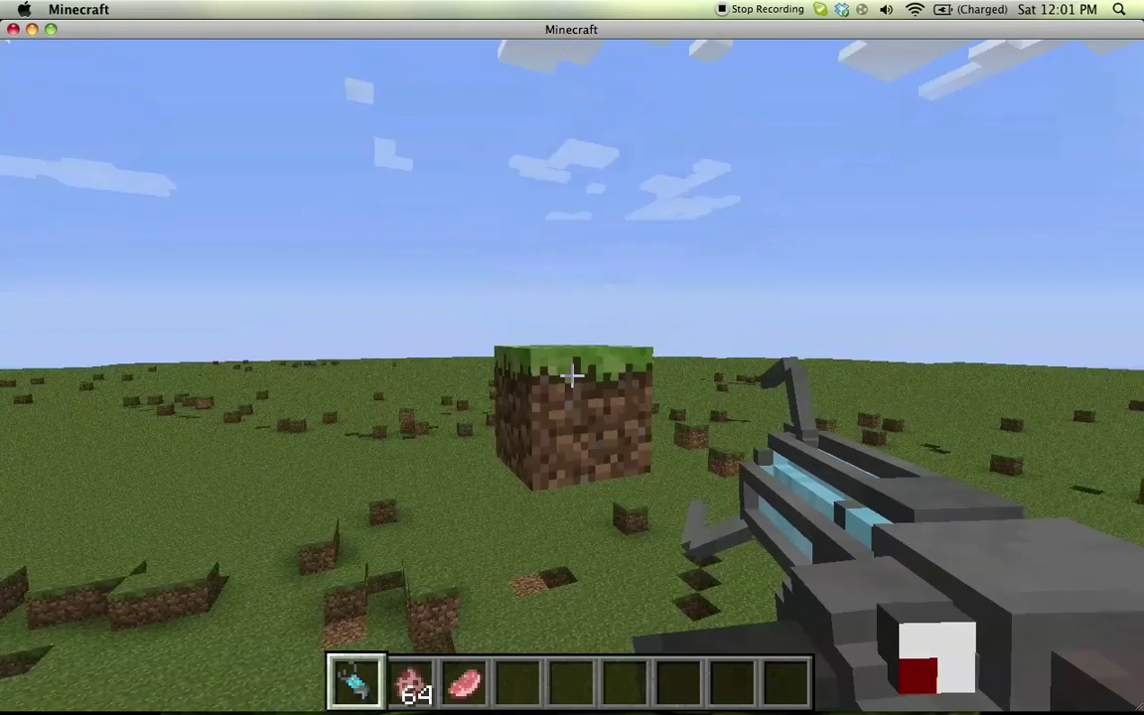
left_click(571, 374)
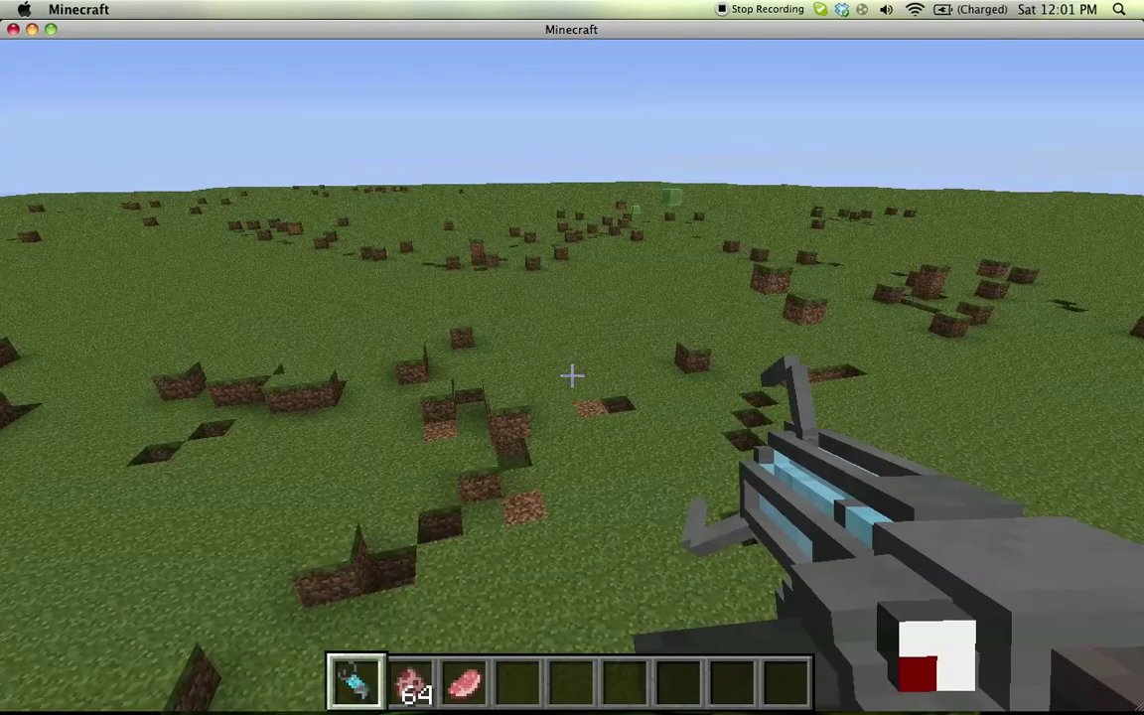
right_click(571, 373)
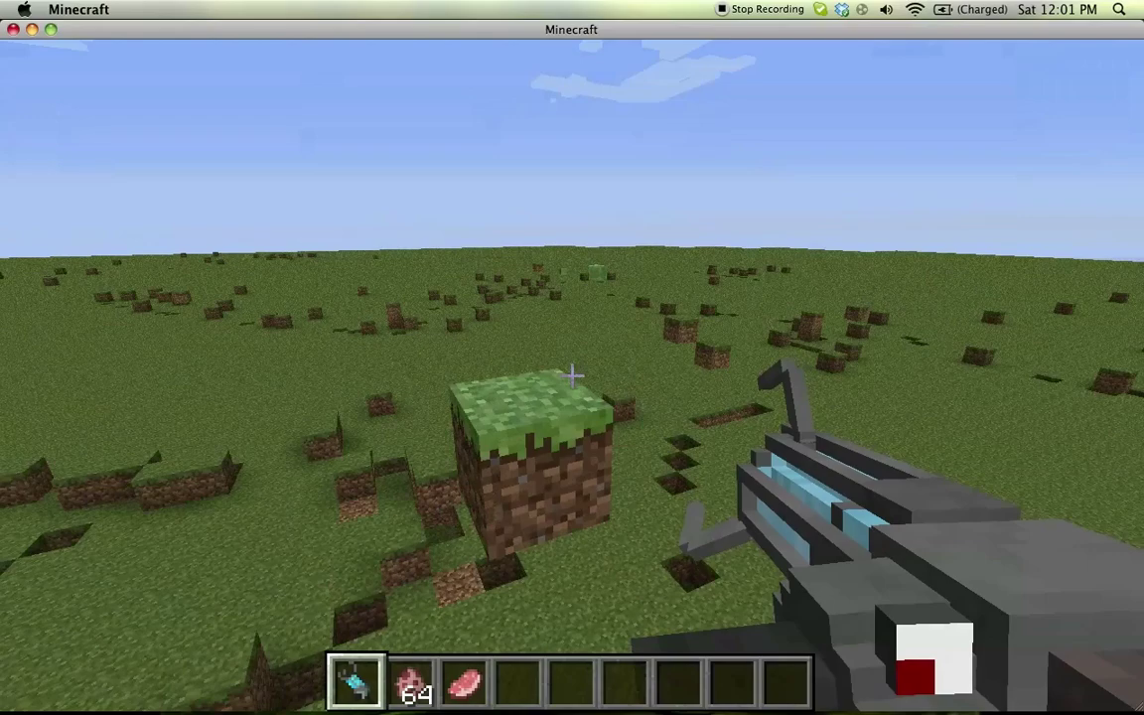
left_click(571, 373)
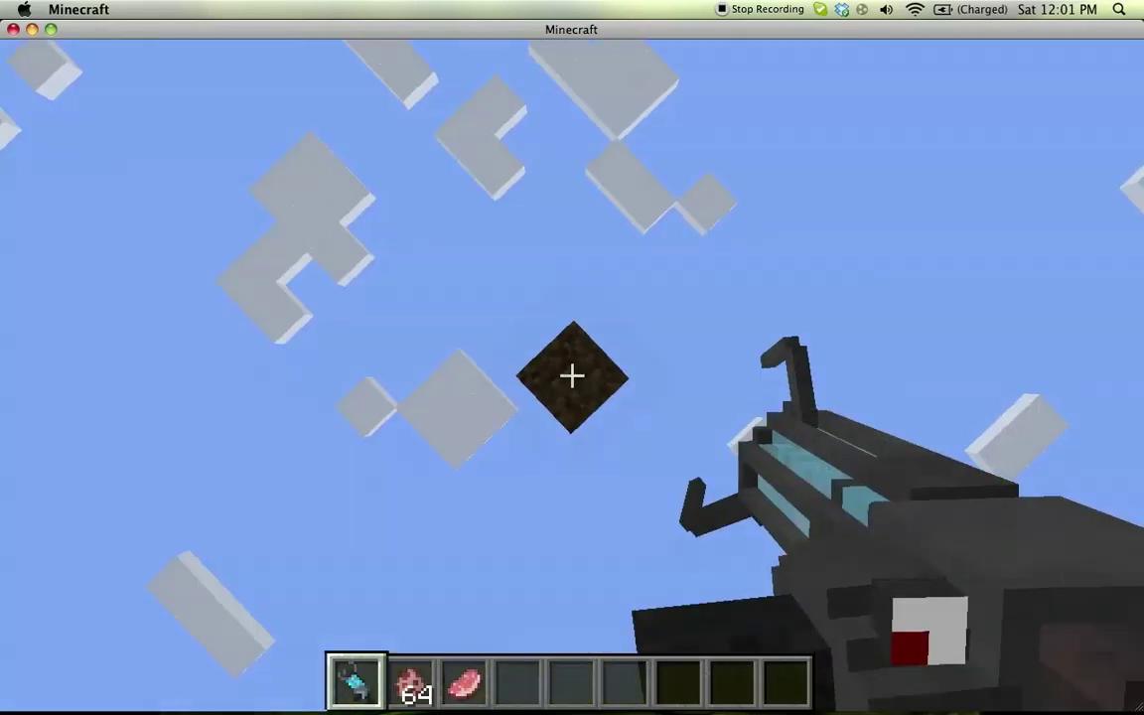
Step: Drop the held dirt block, tear a few more ground blocks loose, then pause the game
right_click(572, 375)
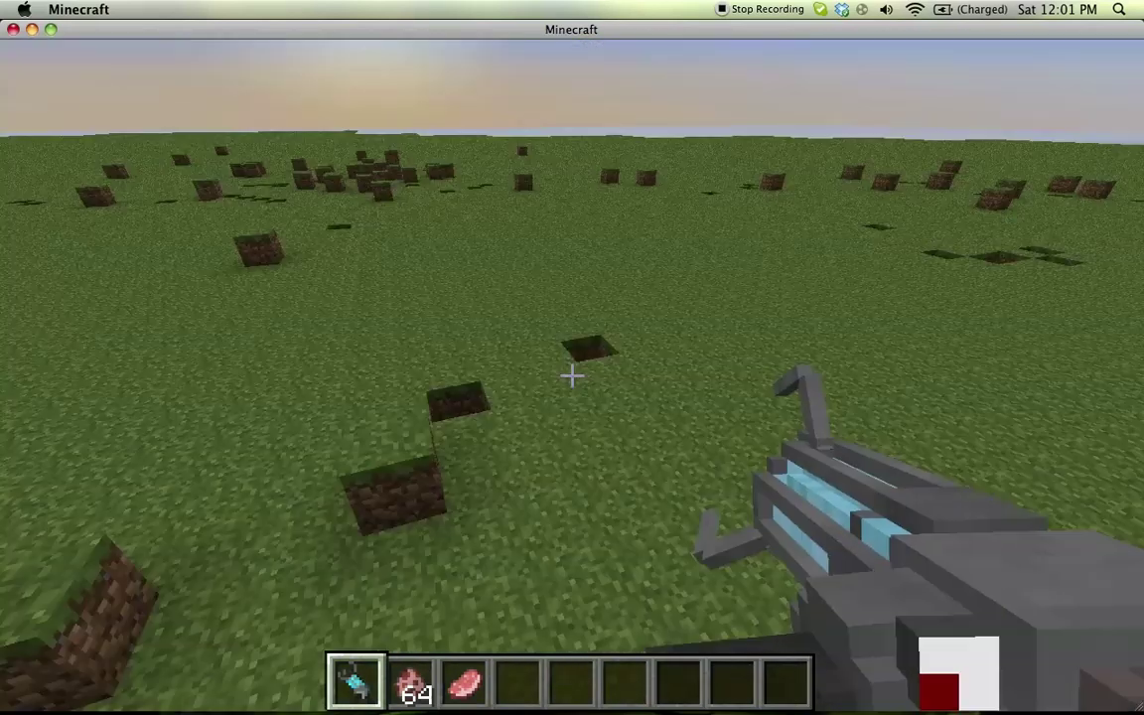
left_click(572, 376)
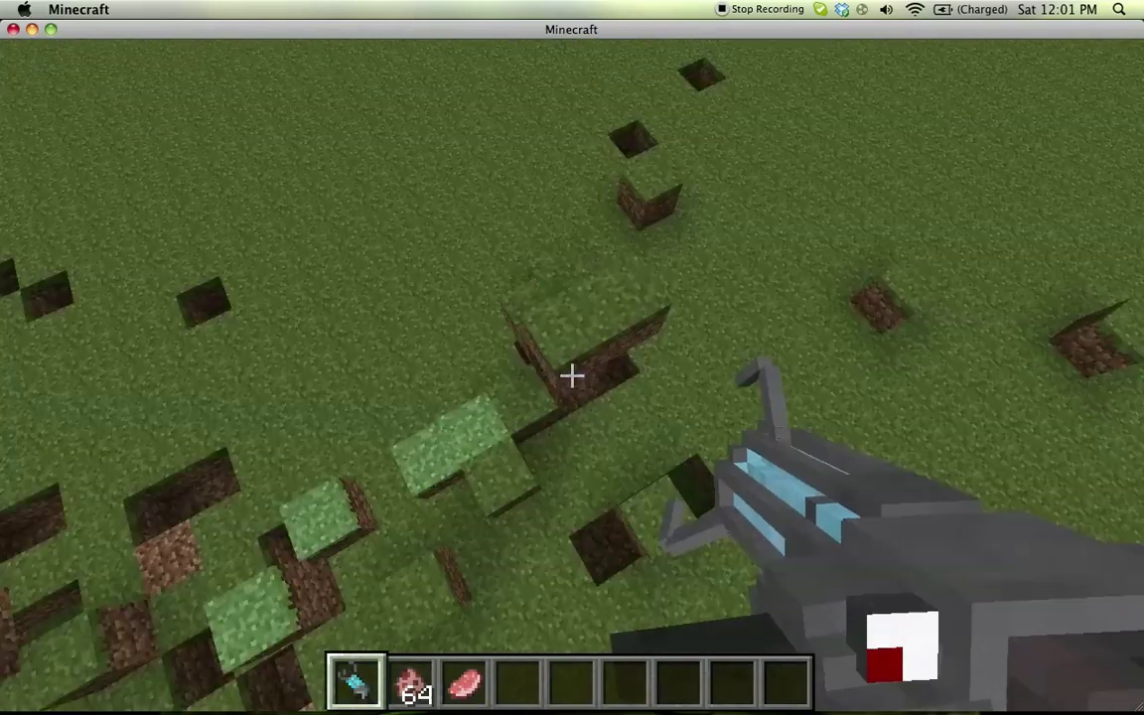
left_click(572, 375)
key("Escape")
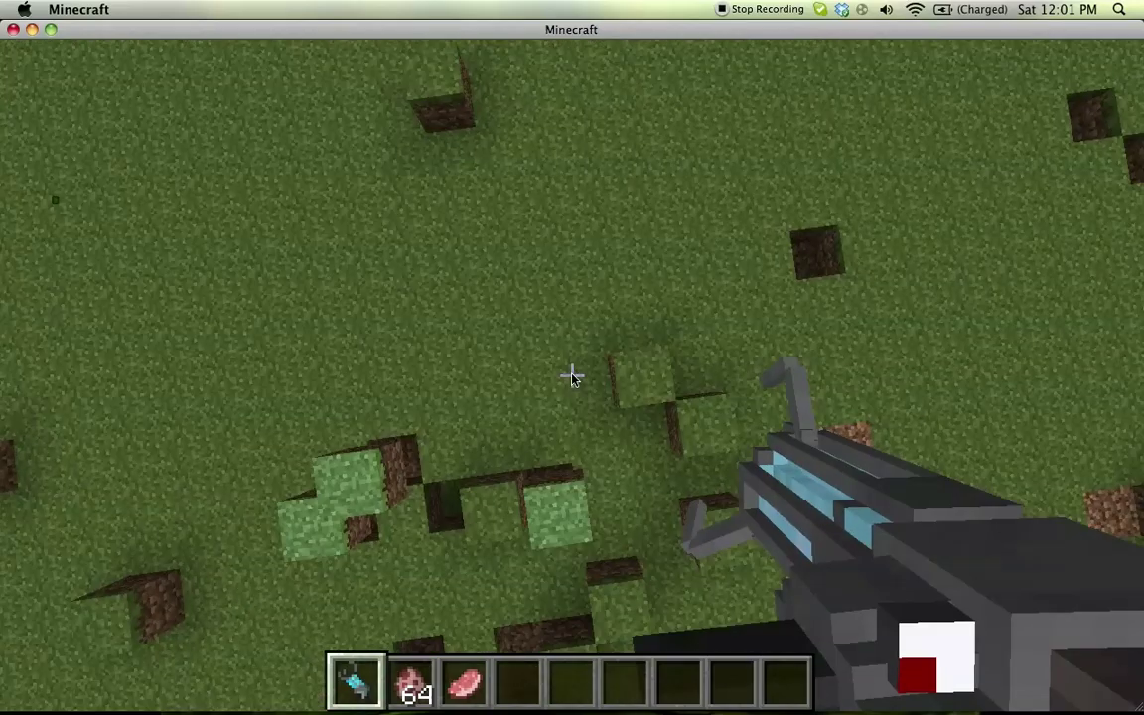